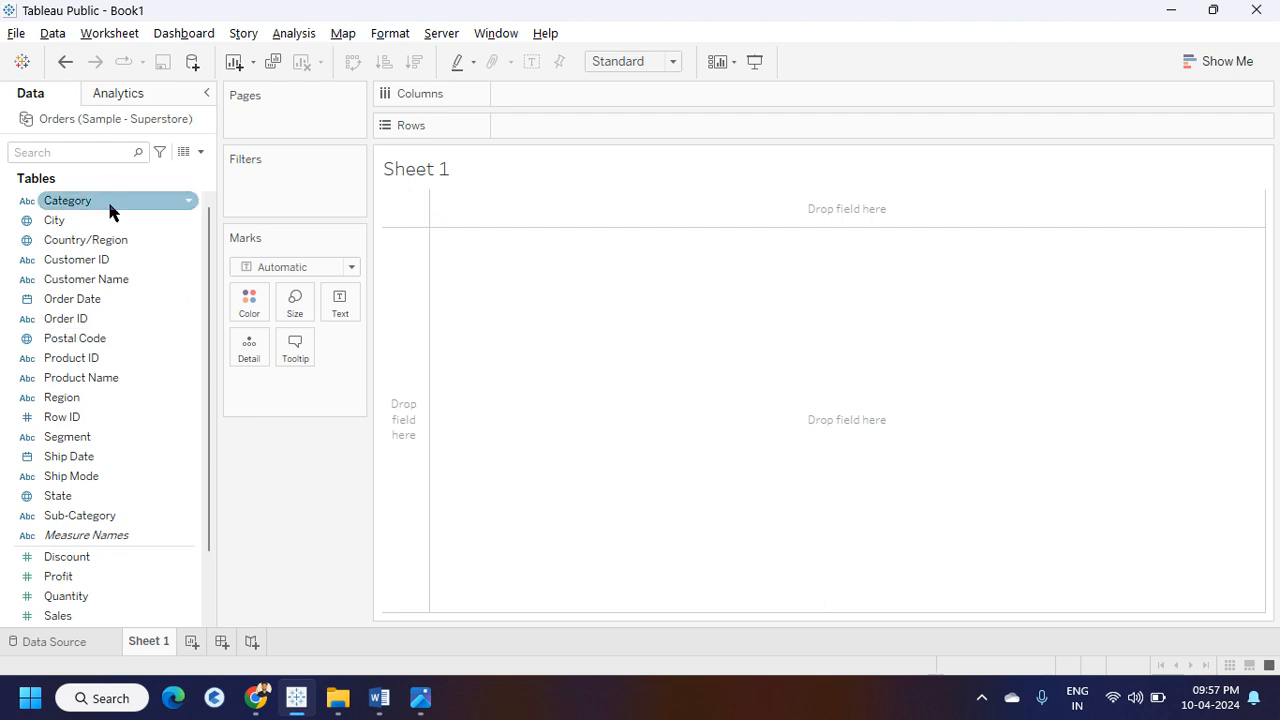
- Plot total Sales as a vertical bar by adding the Sales measure to the rows of Sheet 1
scroll(111, 318, "down", 2)
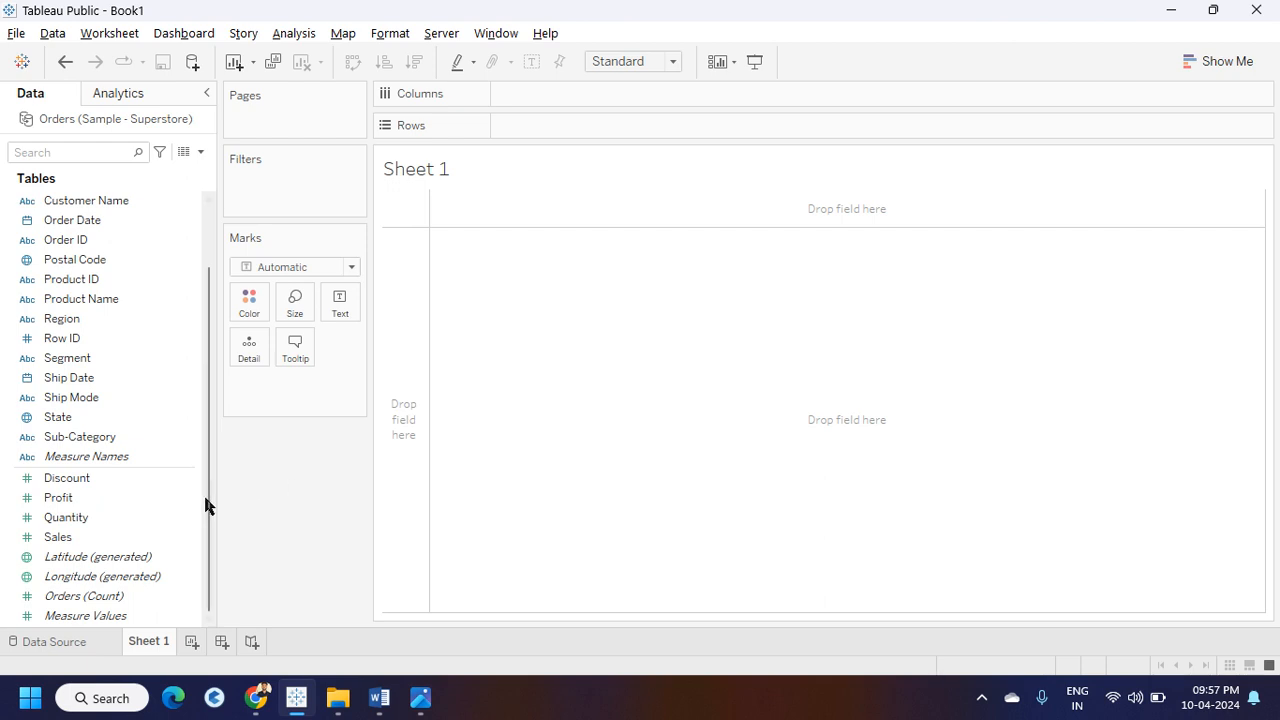
double_click(80, 541)
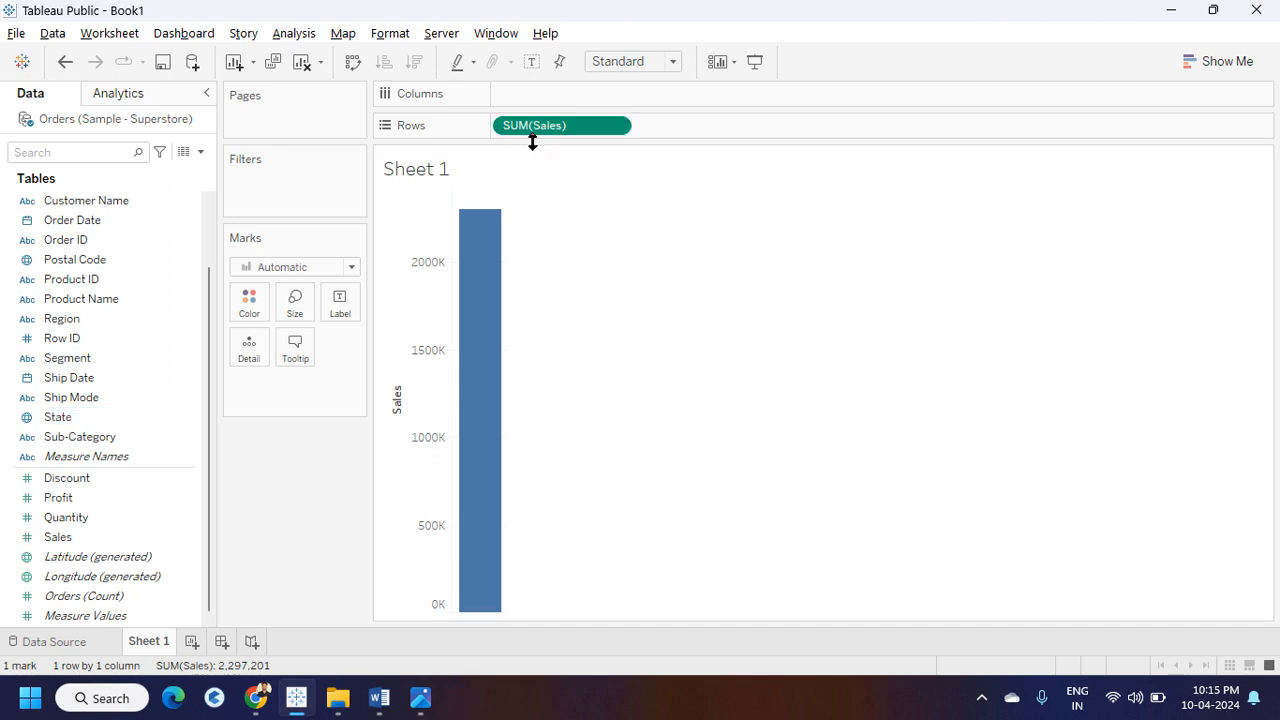
mouse_move(478, 259)
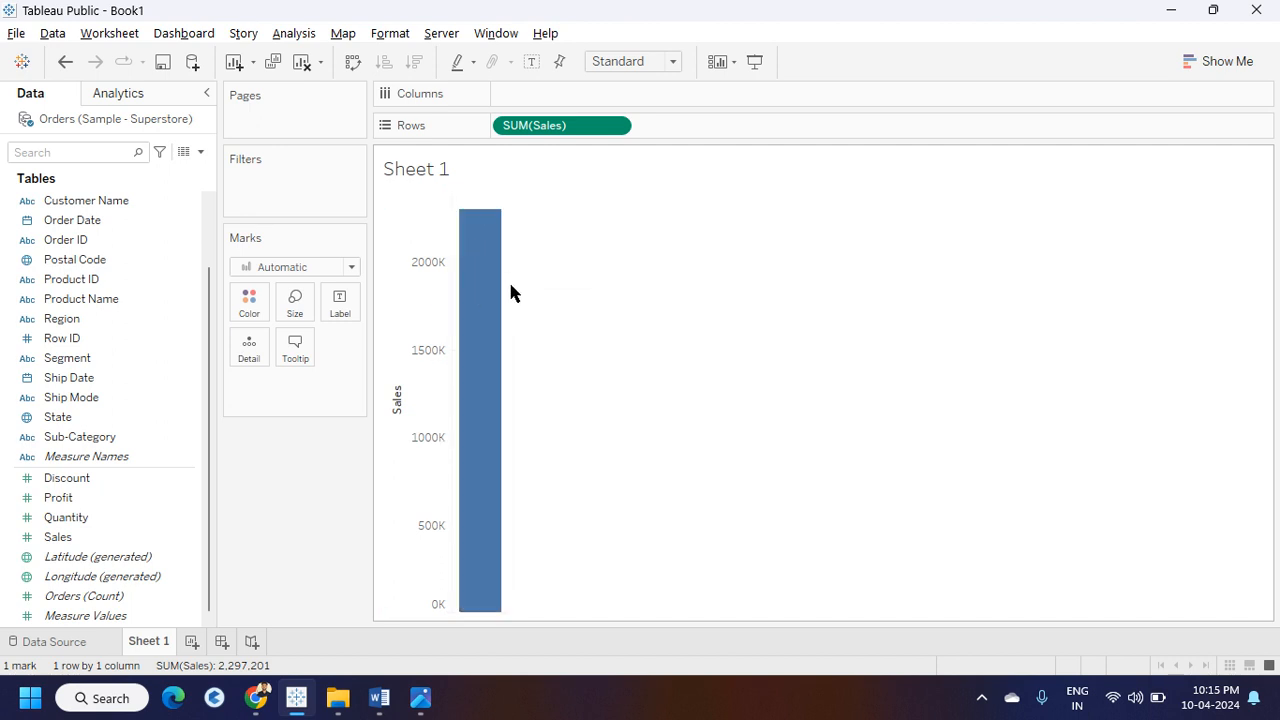
mouse_move(508, 415)
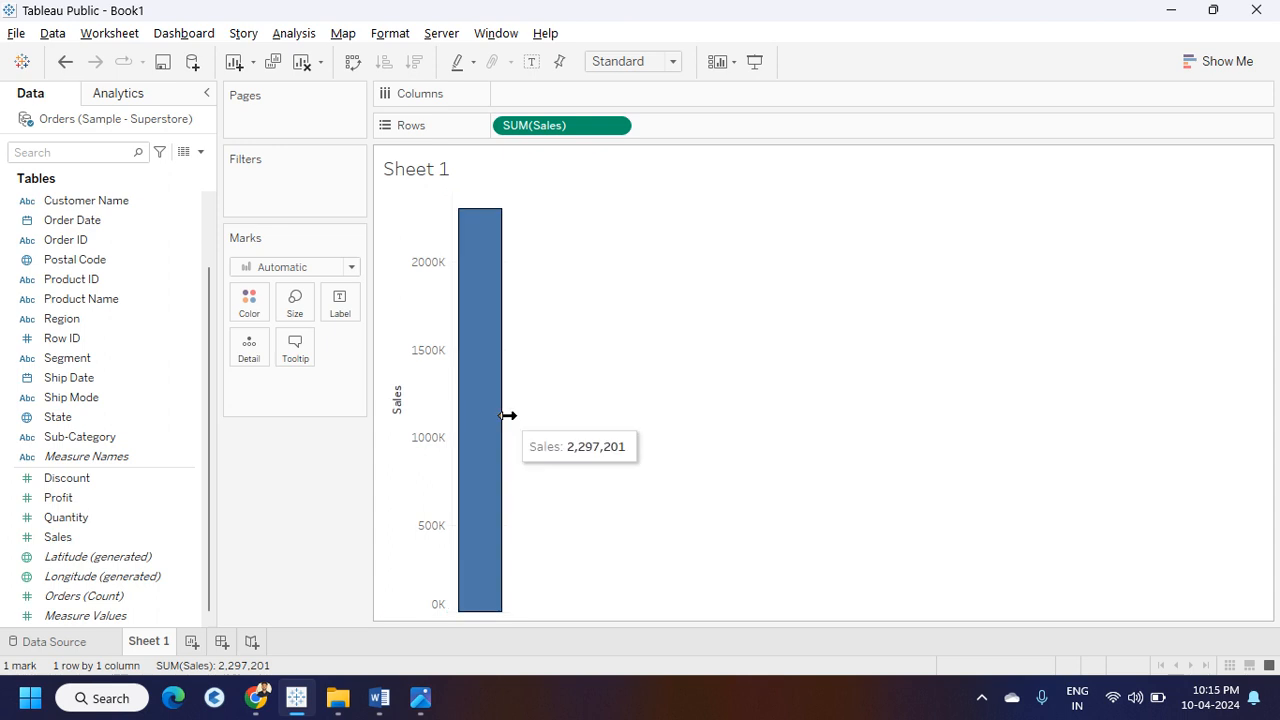
left_click(170, 538)
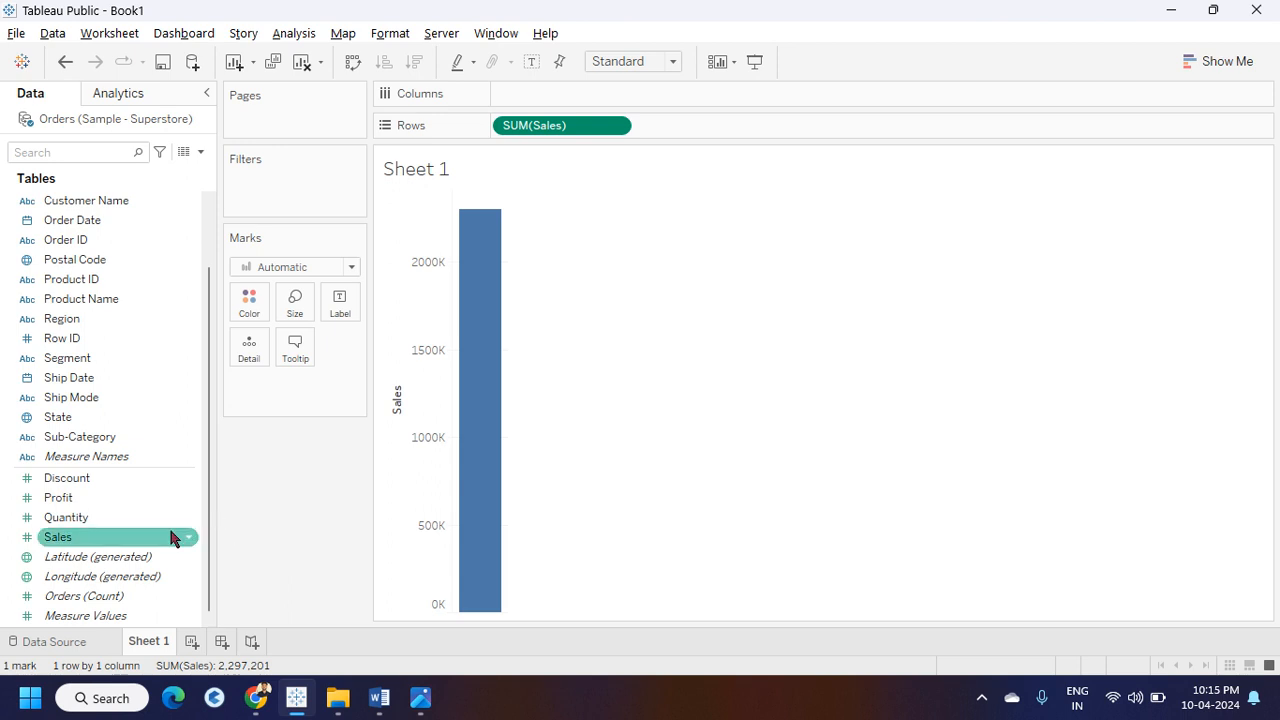
left_click(418, 420)
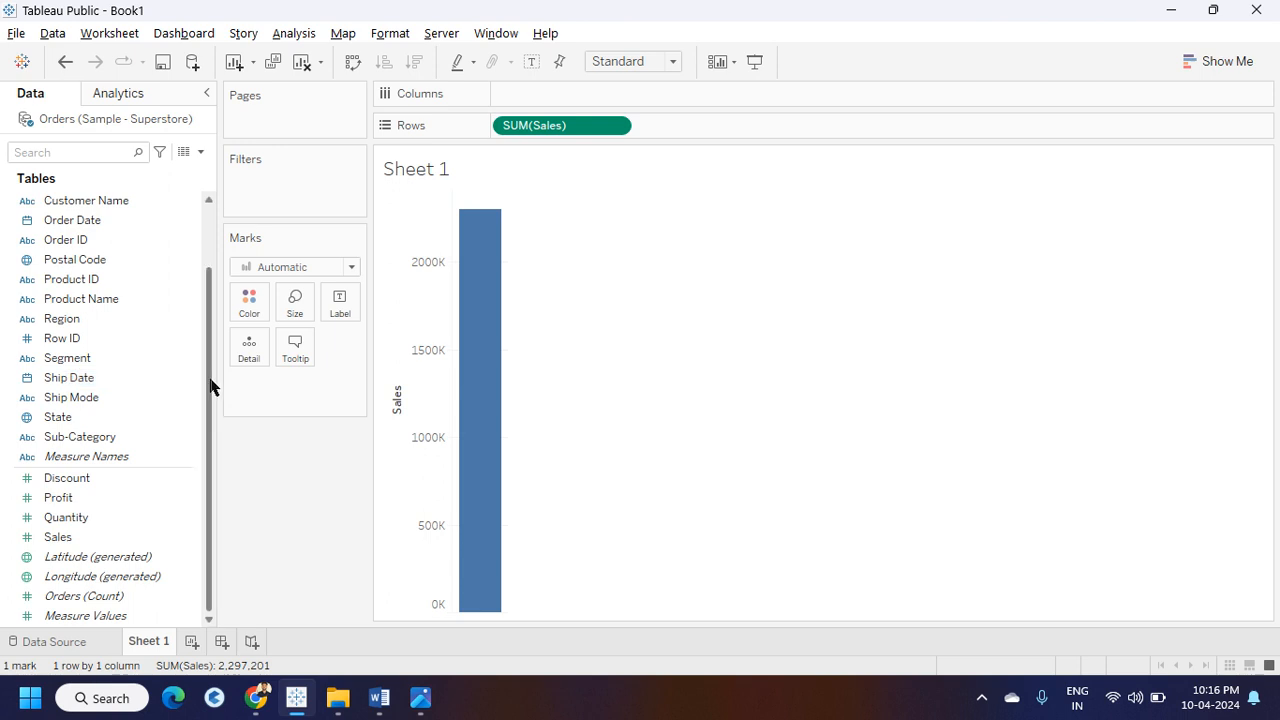
- Break the Sales bar down by Category, placing the Category dimension on the columns
scroll(210, 385, "up", 3)
left_click(187, 250)
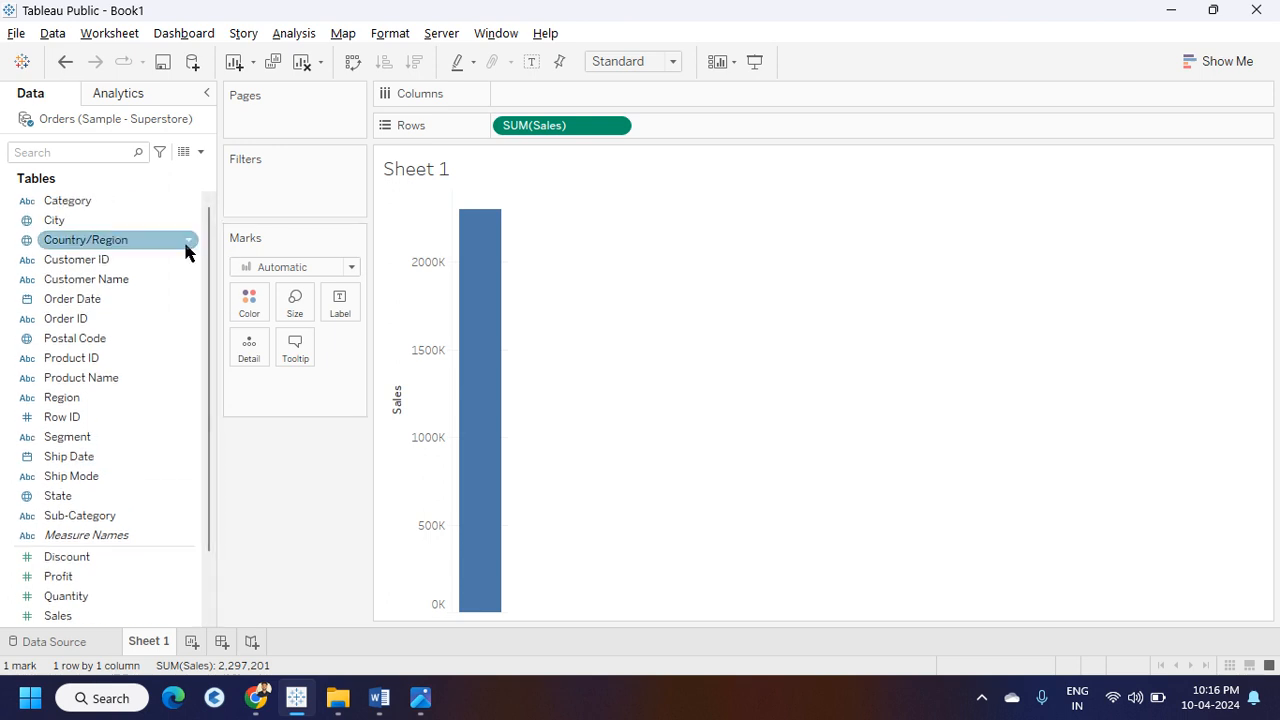
left_click(135, 222)
left_click(105, 205)
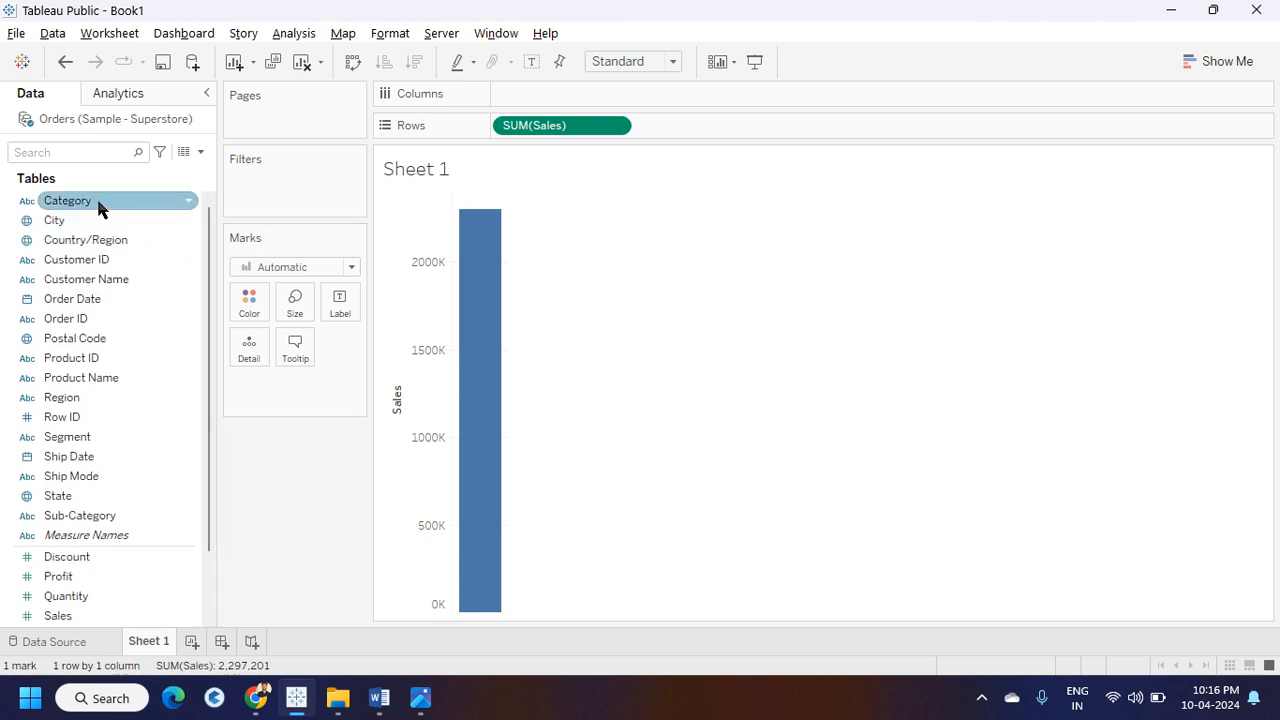
left_click_drag(100, 210, 570, 100)
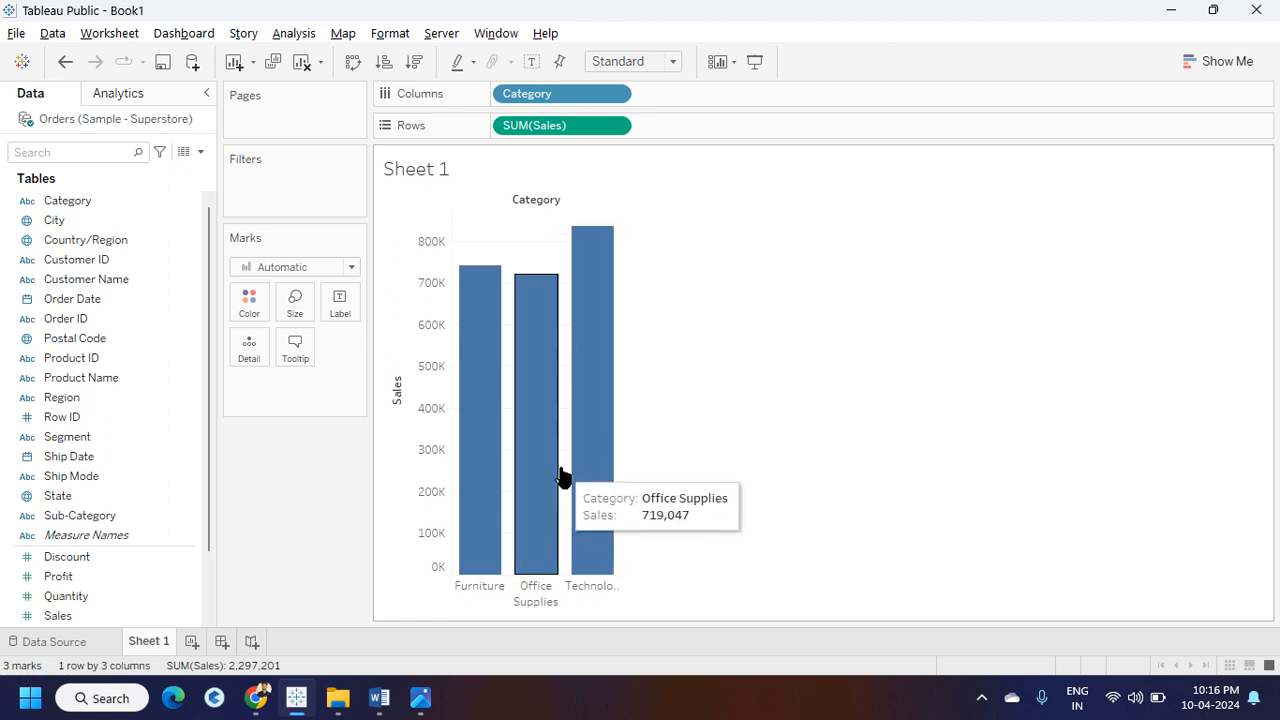
mouse_move(487, 345)
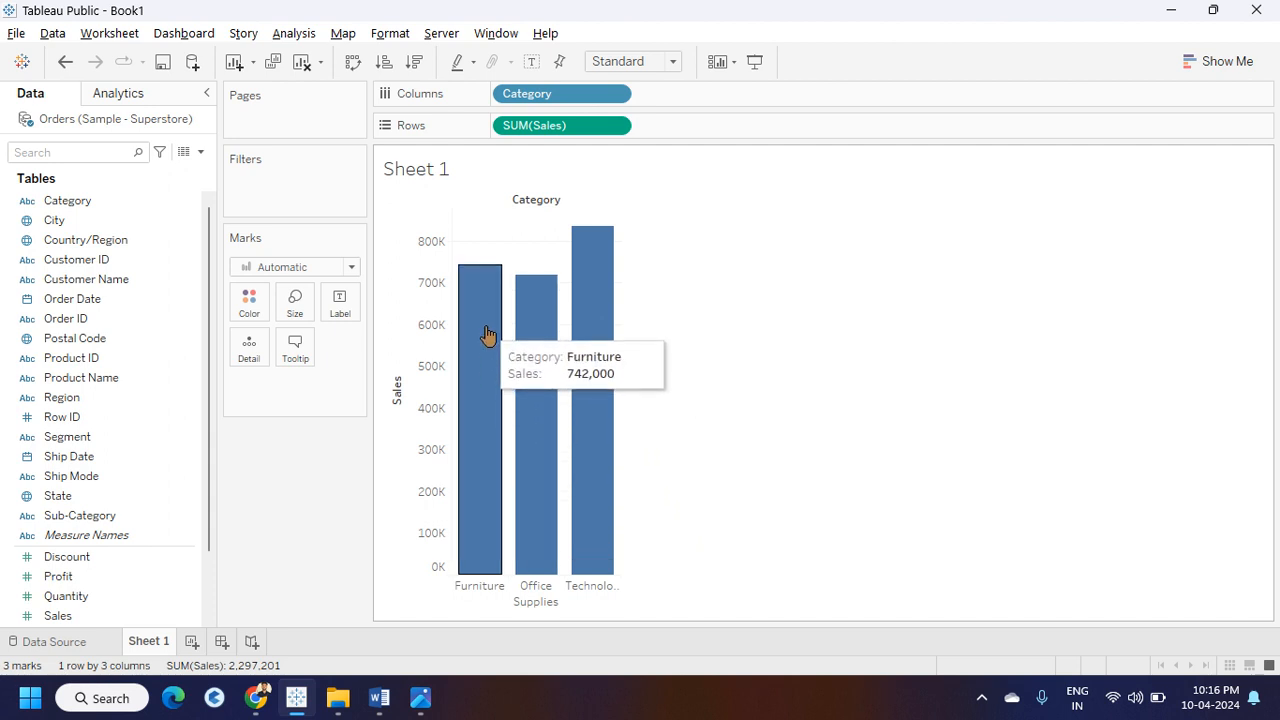
mouse_move(584, 350)
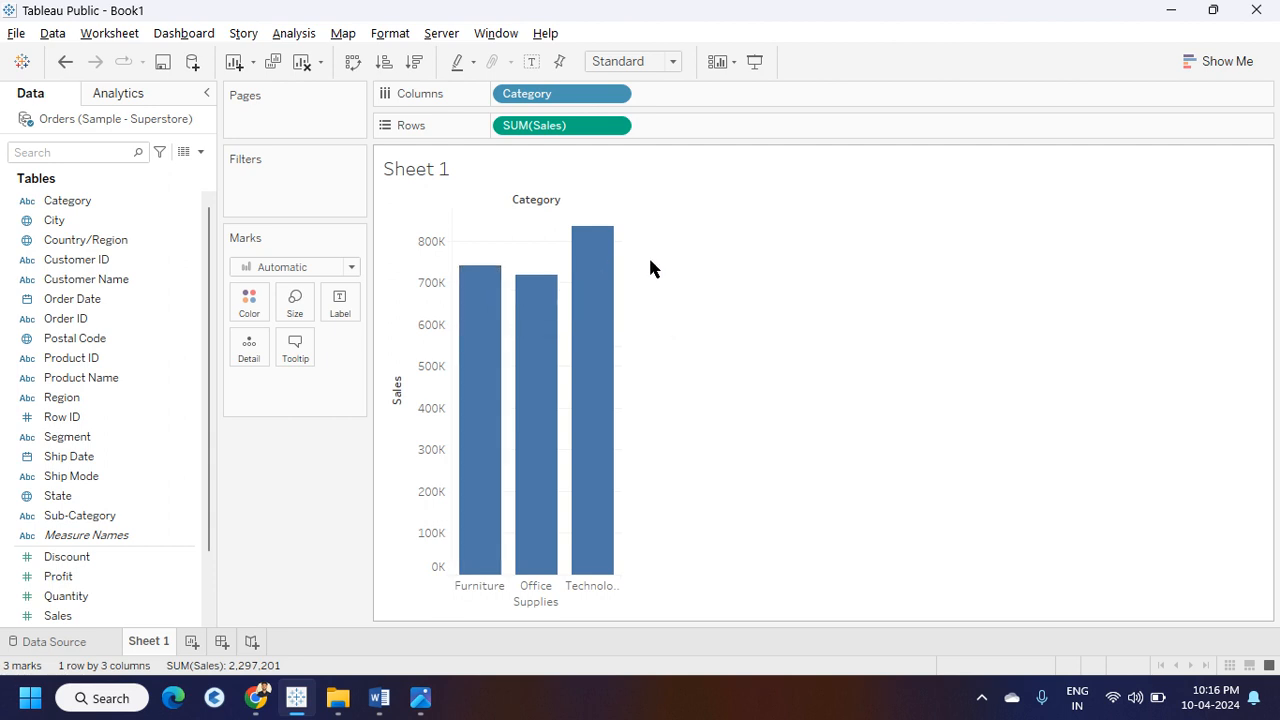
- Show the mark labels on the bars and sort the categories in descending order of Sales
left_click(533, 64)
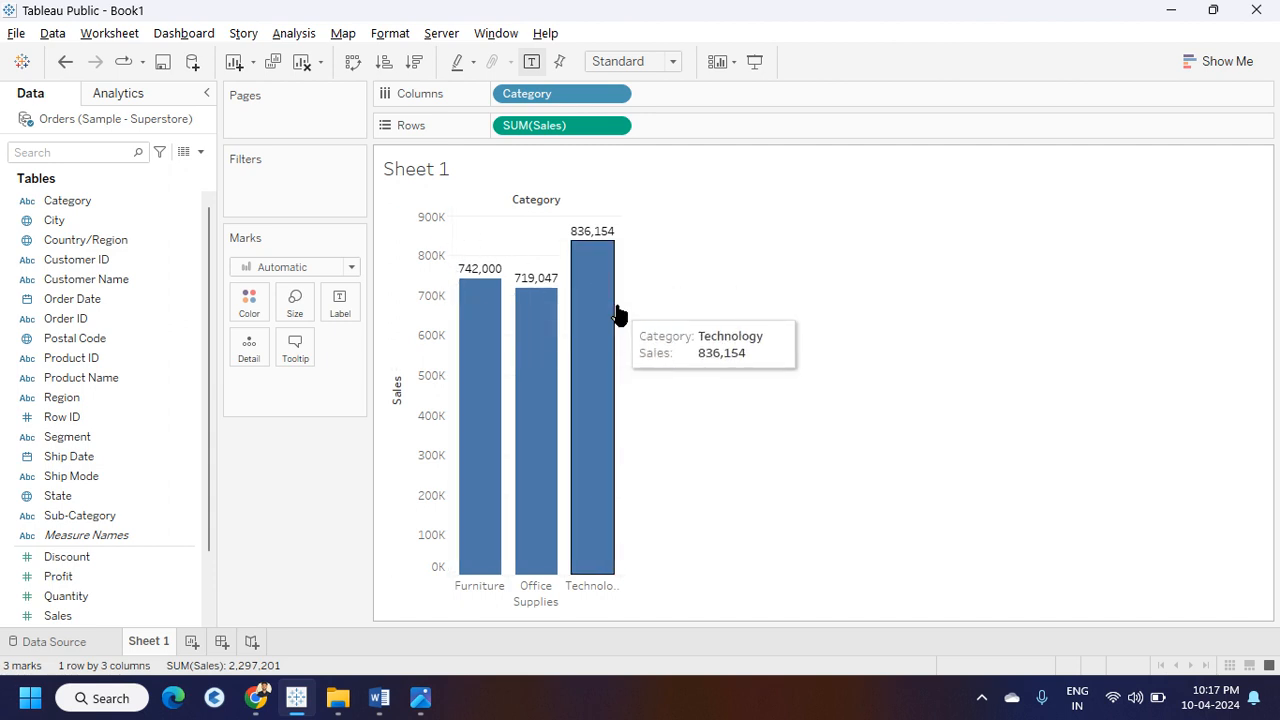
left_click(415, 63)
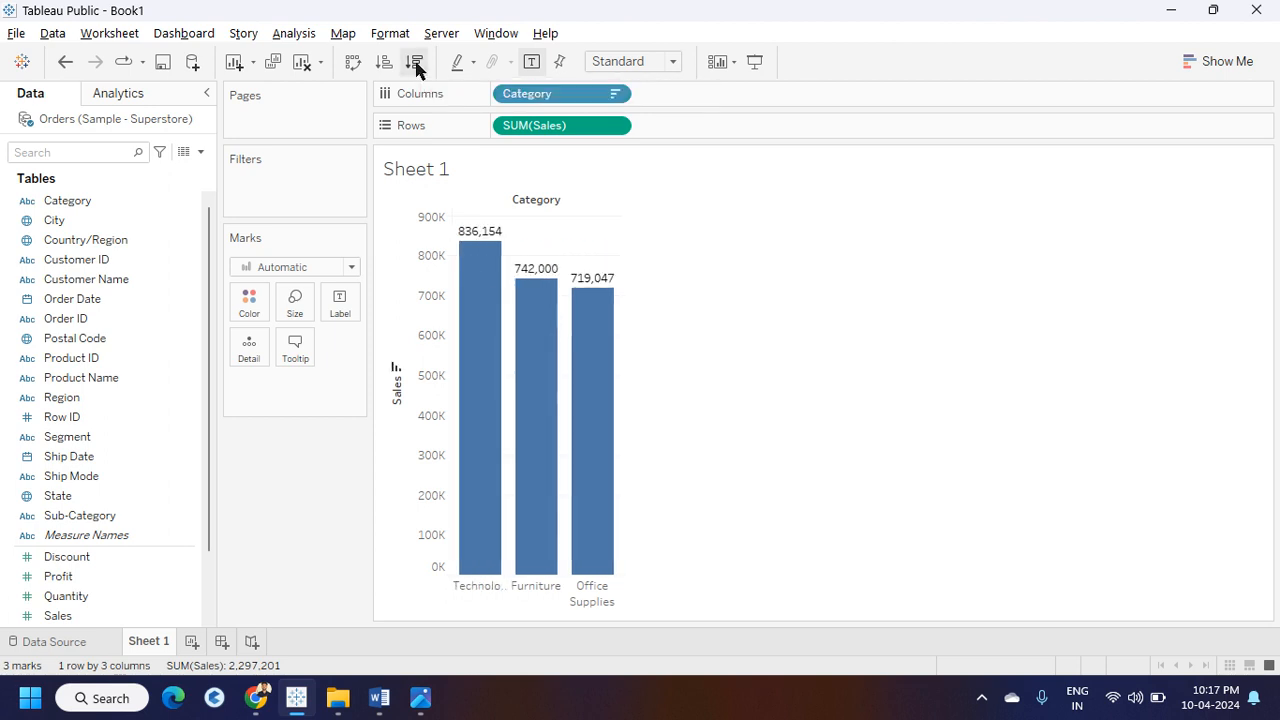
mouse_move(530, 387)
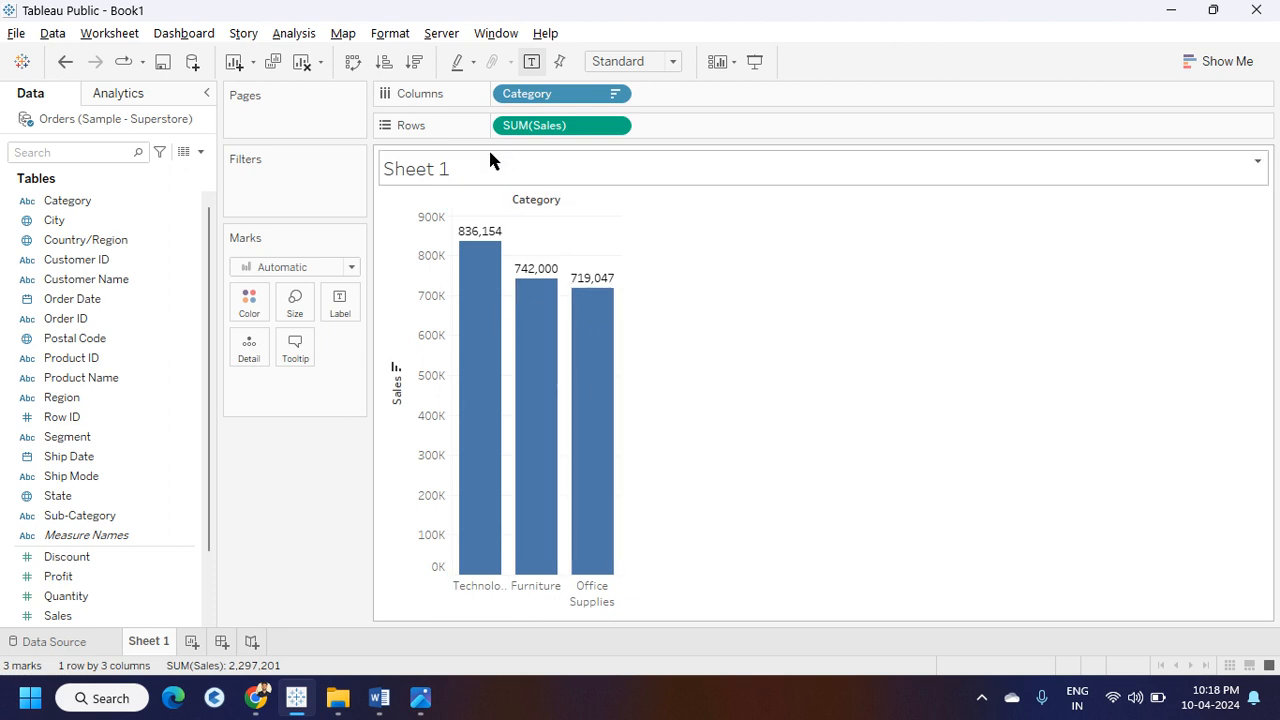
- Swap the rows and columns to make the bars horizontal, and set the view to Fit Height
left_click(352, 64)
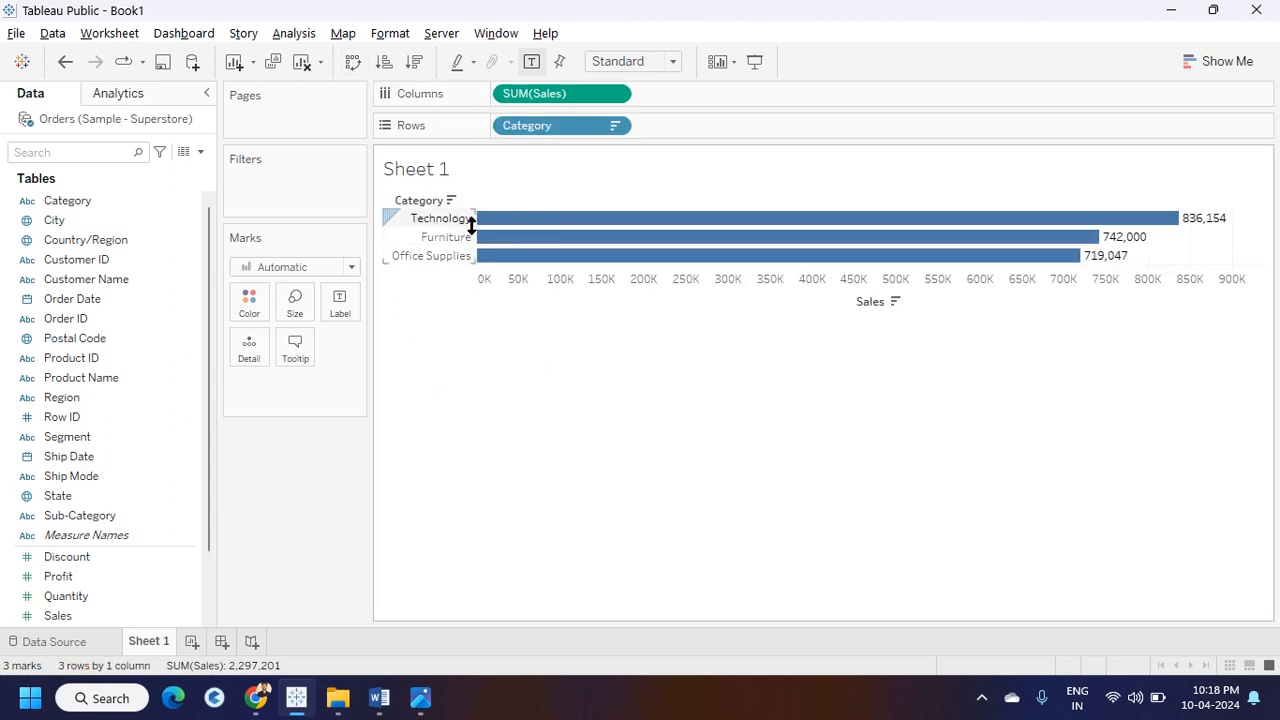
mouse_move(590, 260)
left_click(673, 66)
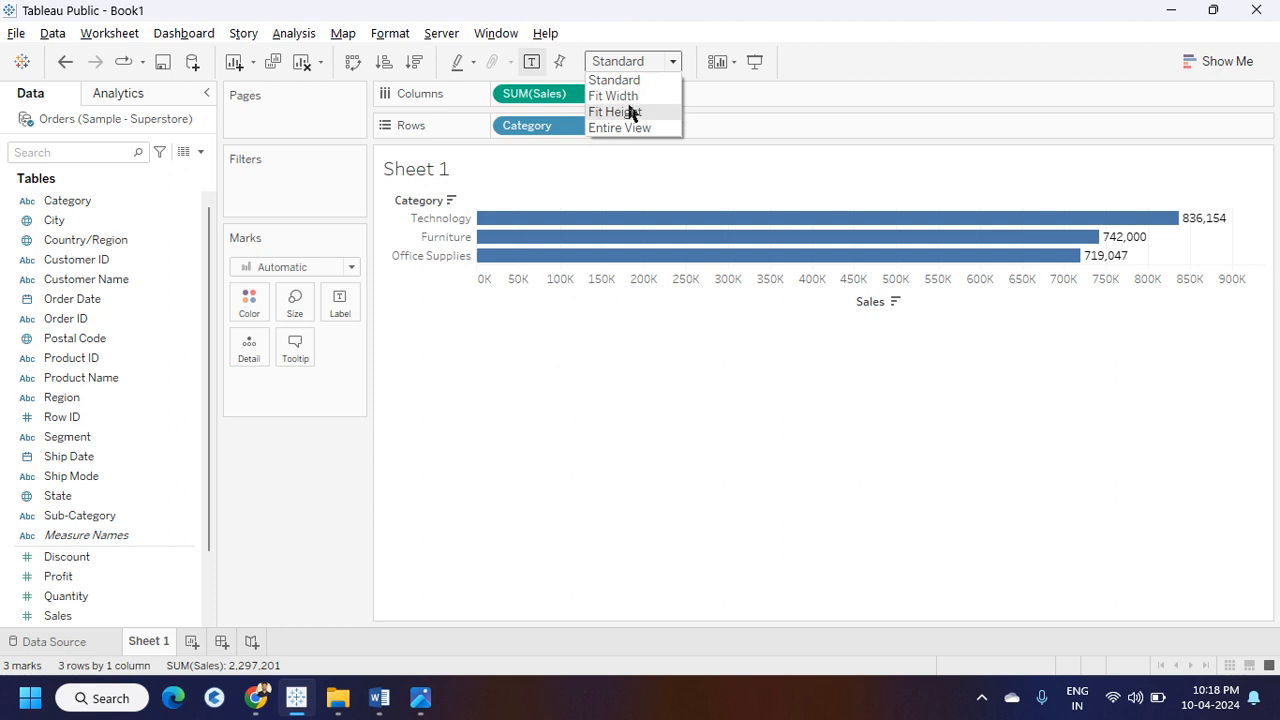
left_click(627, 113)
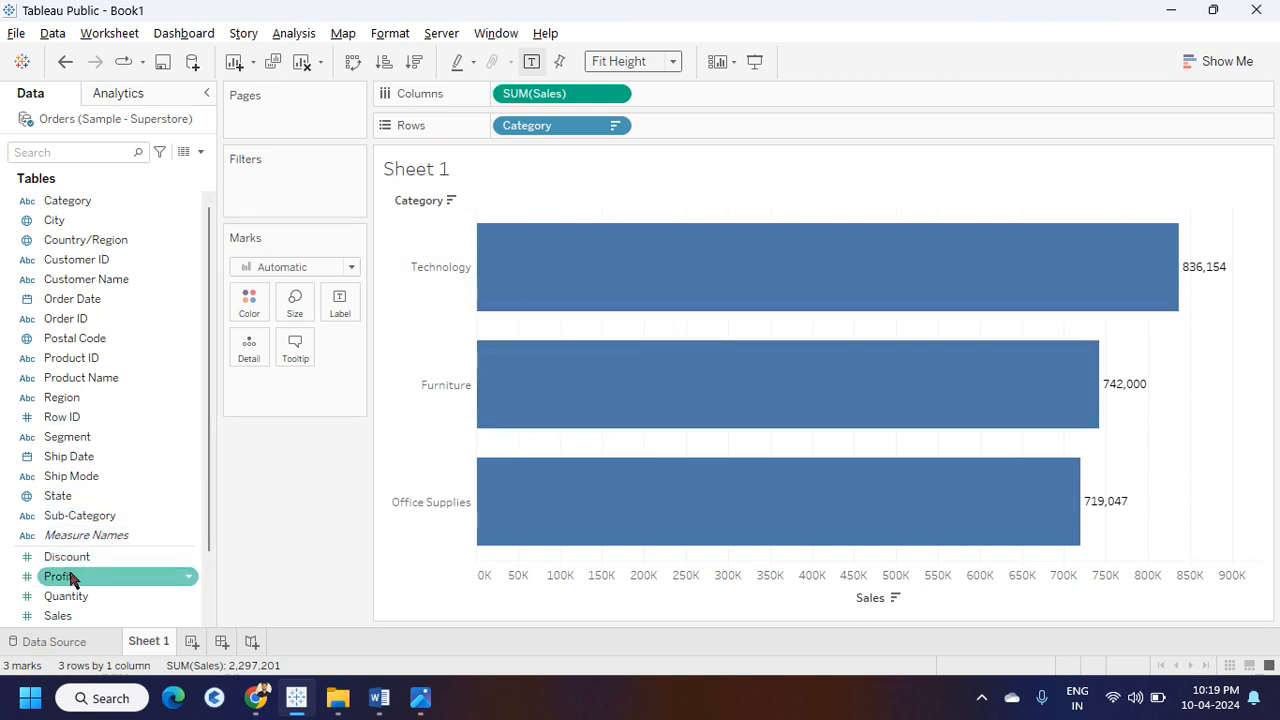
- Colour the category bars by the Profit measure
left_click_drag(55, 585, 242, 314)
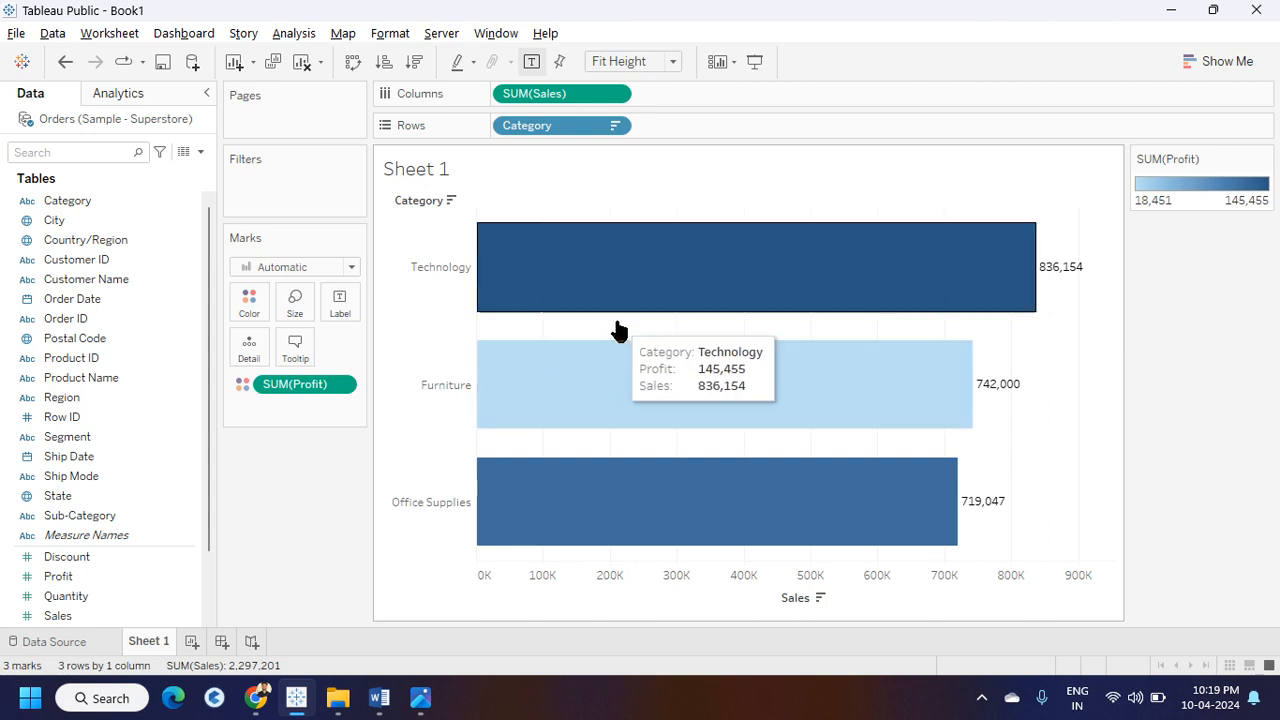
mouse_move(936, 306)
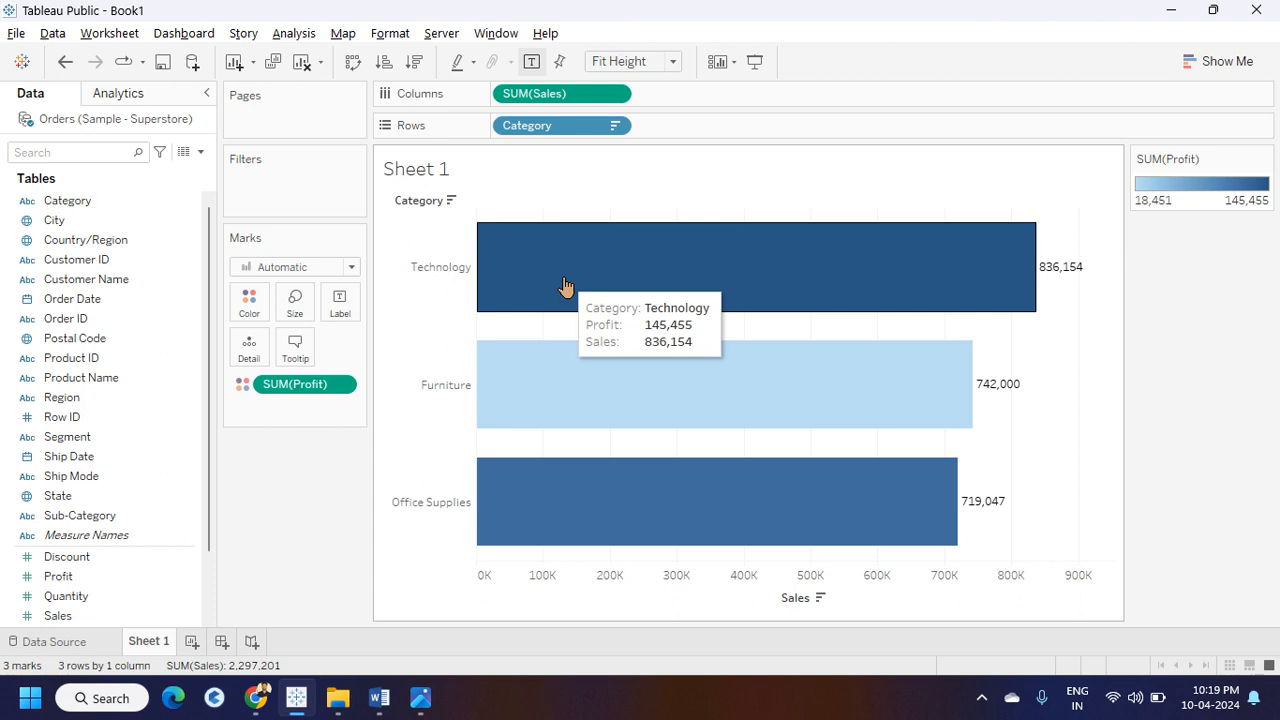
mouse_move(563, 485)
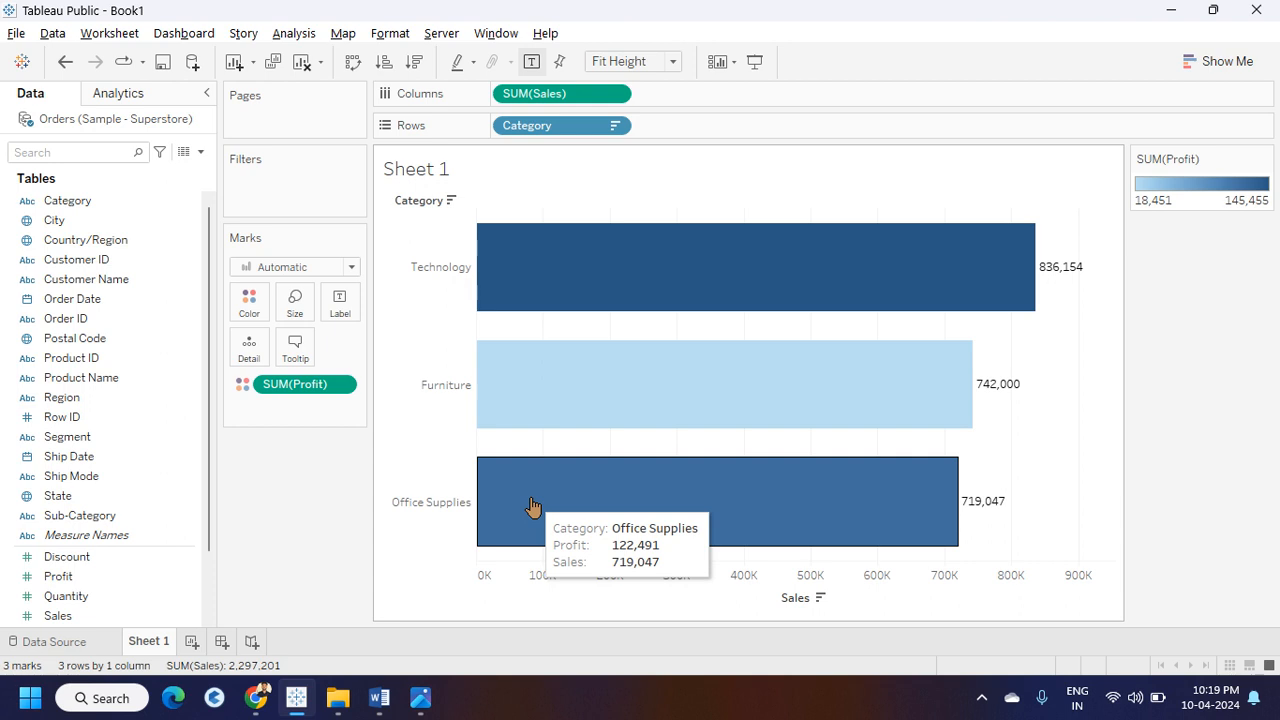
mouse_move(563, 406)
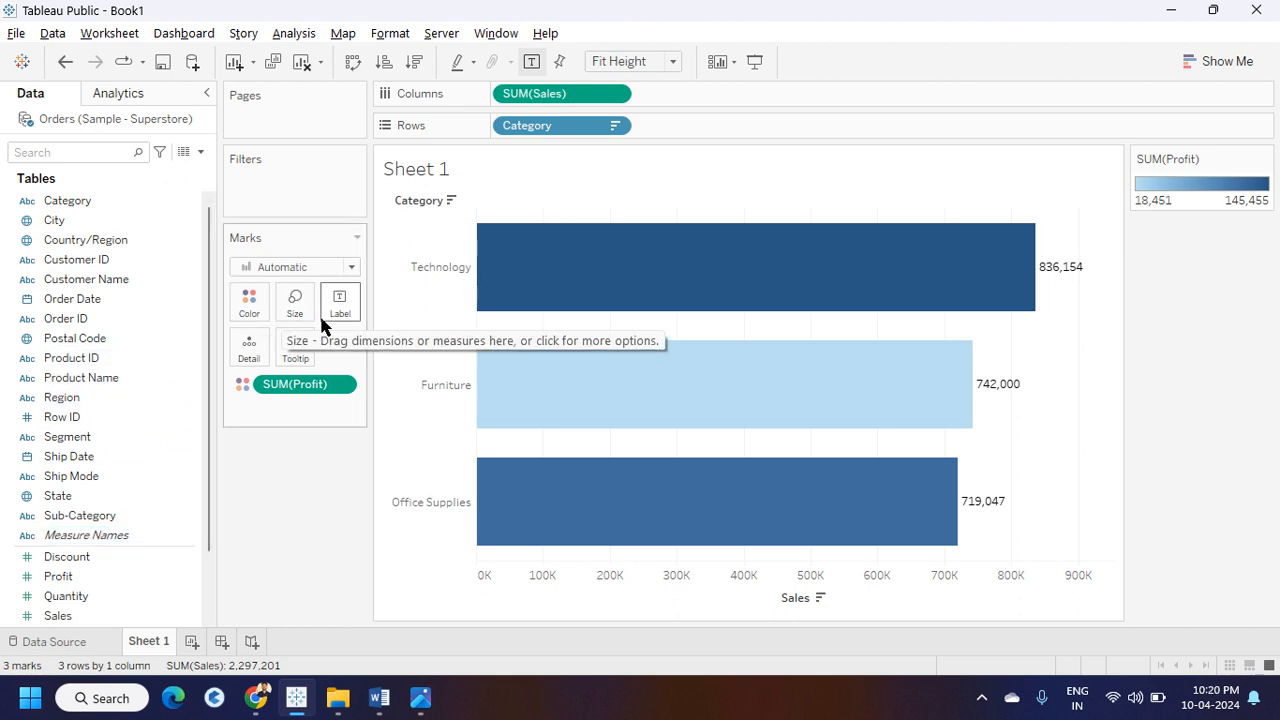
mouse_move(528, 283)
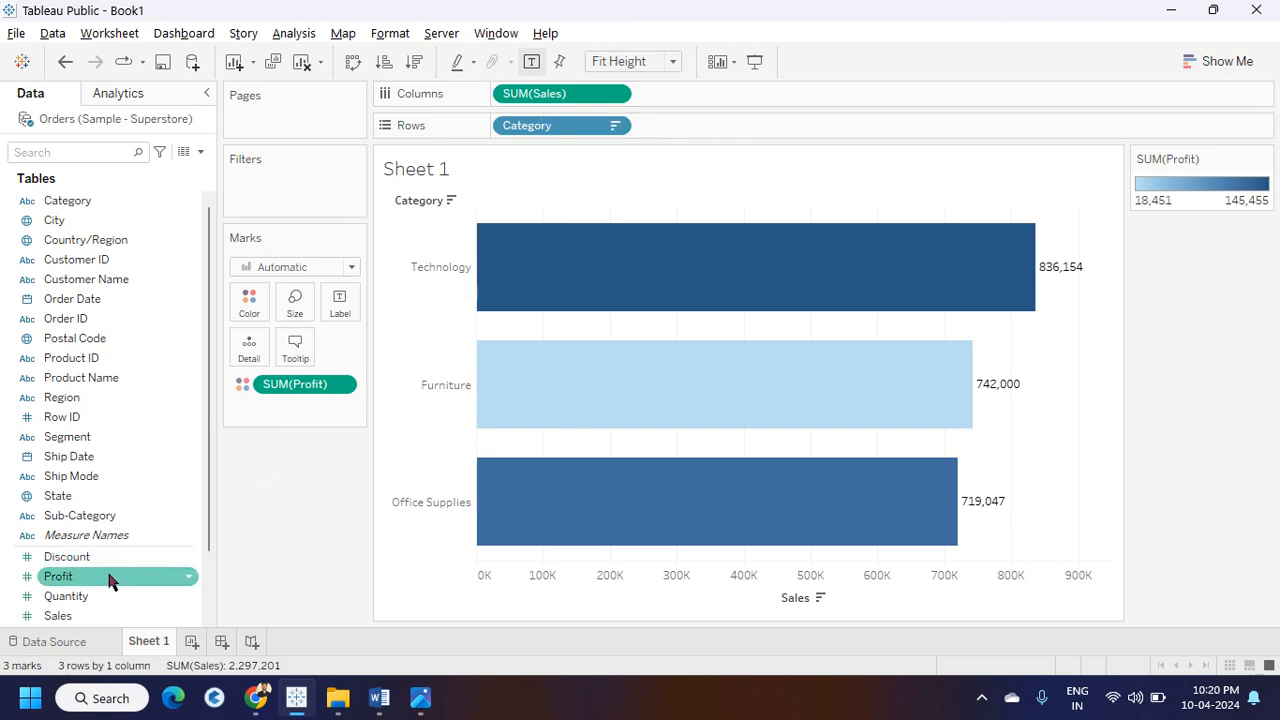
- Add Profit to the columns after Sales so that each category gets a second bar
left_click_drag(110, 582, 727, 95)
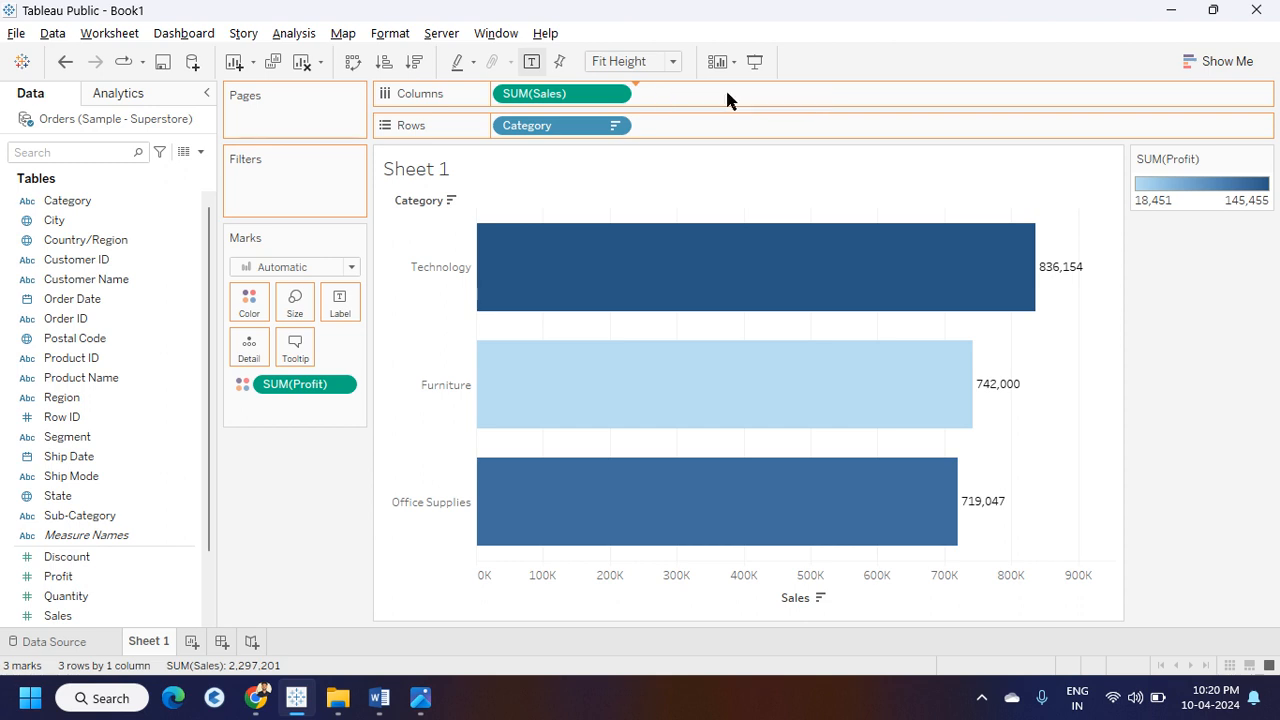
mouse_move(809, 266)
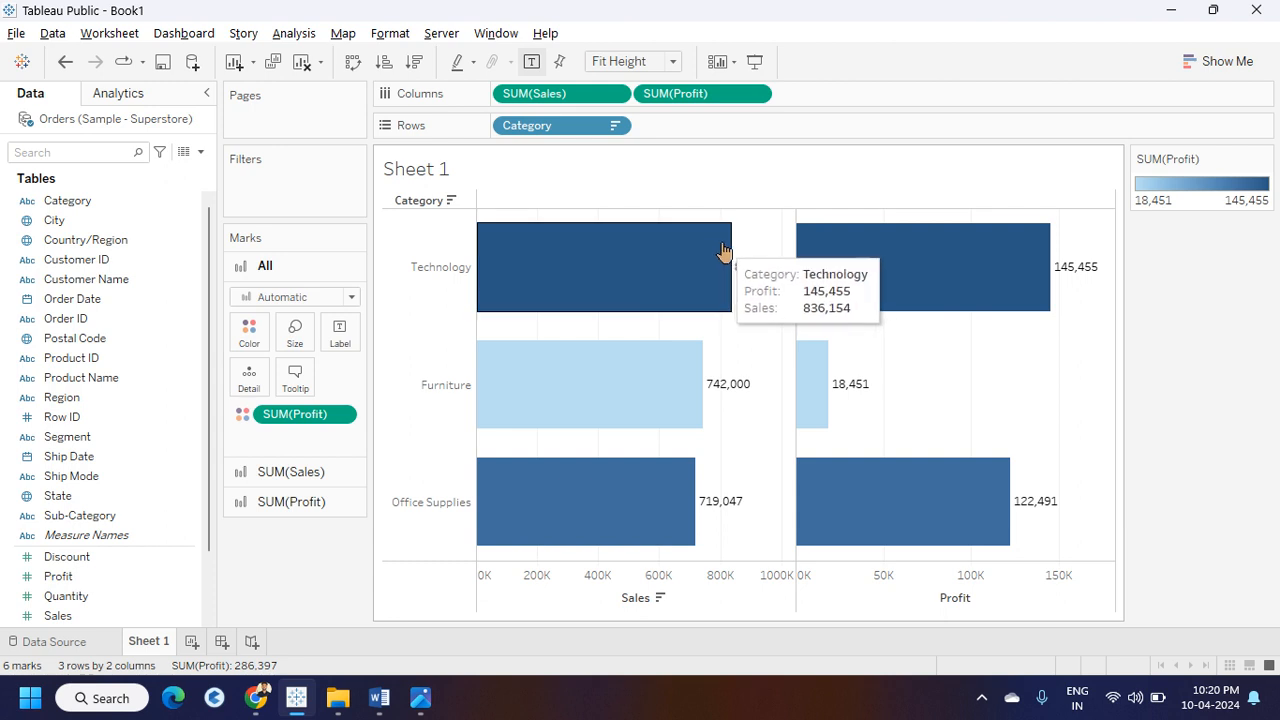
mouse_move(592, 542)
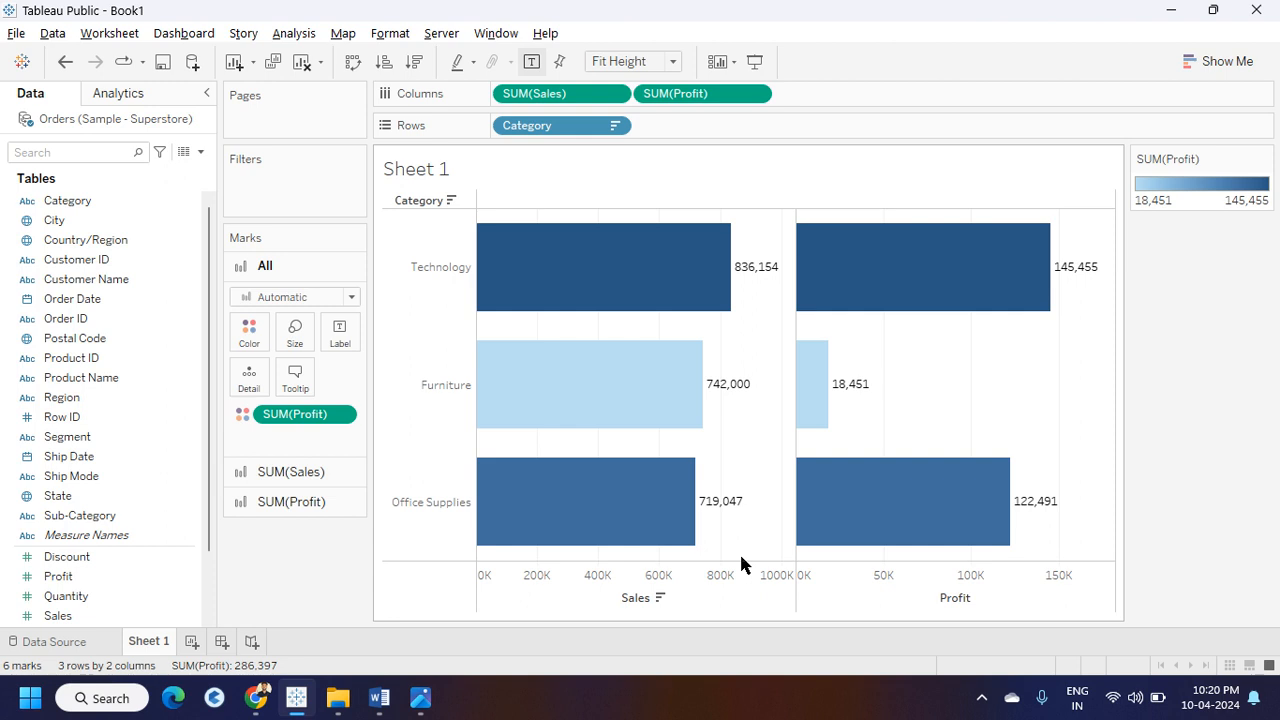
- Combine Sales and Profit into a dual-axis chart and synchronize the two axes
left_click(756, 96)
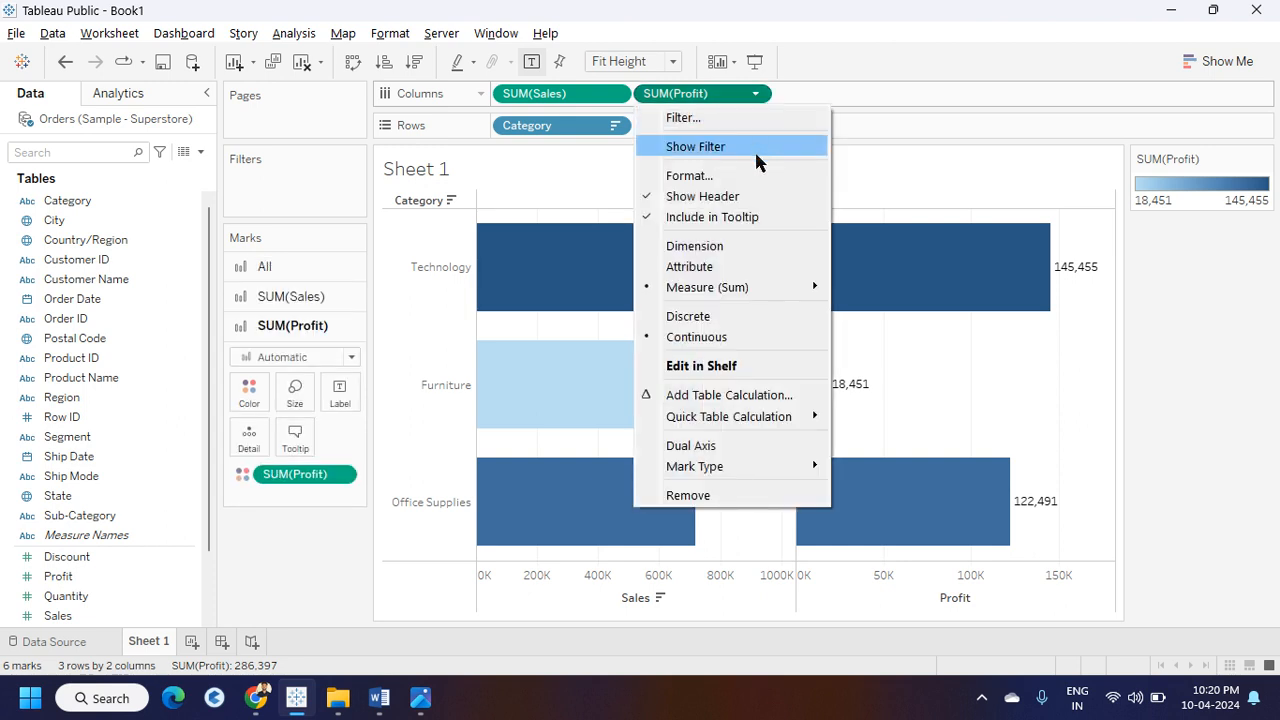
left_click(705, 452)
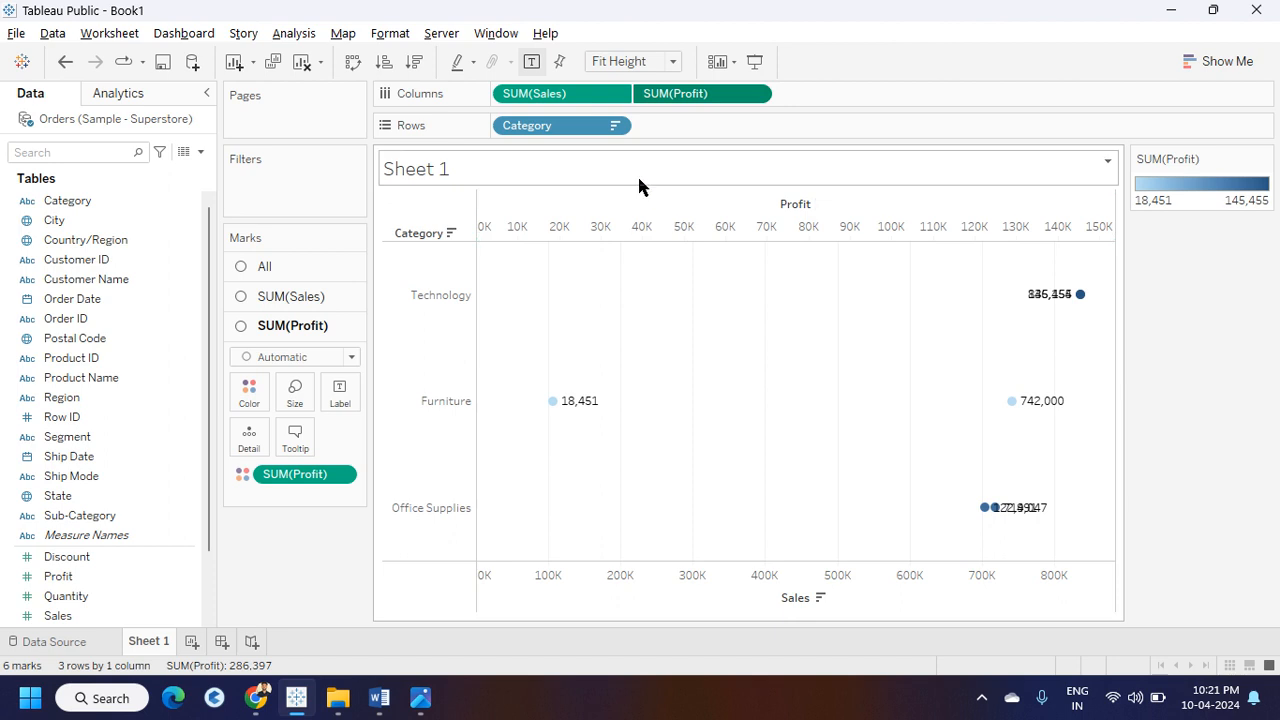
right_click(684, 578)
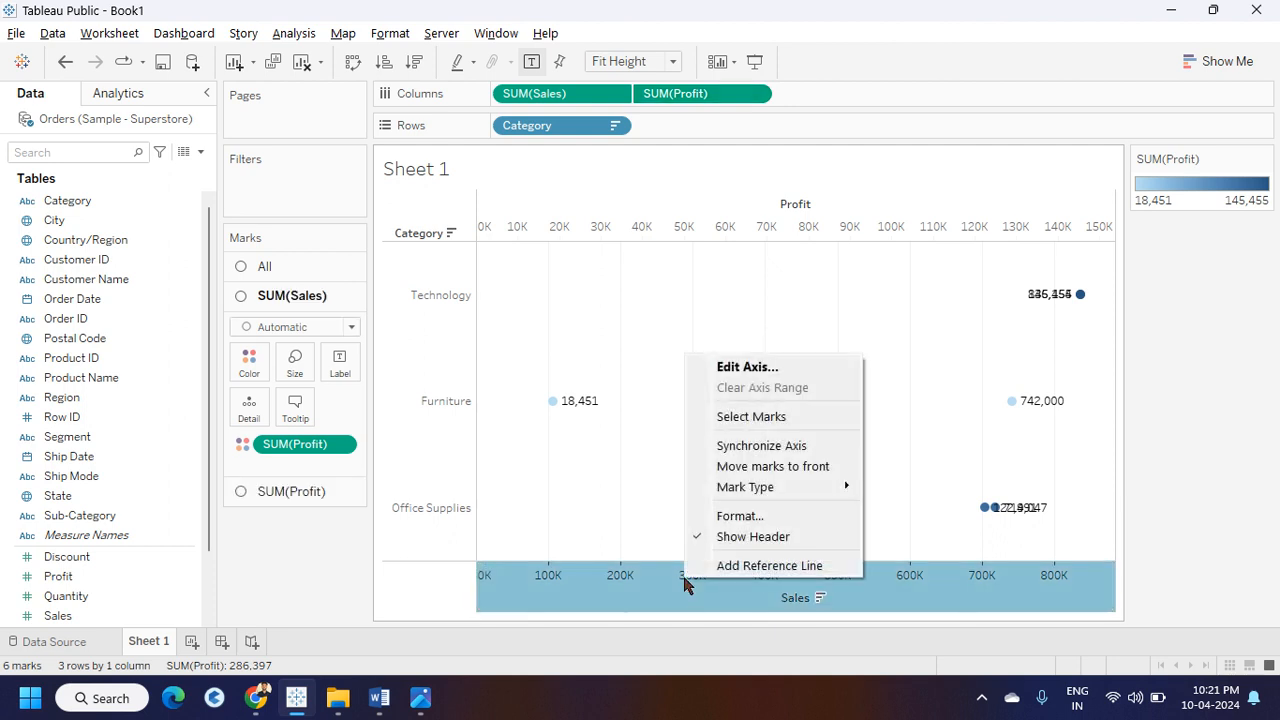
left_click(758, 448)
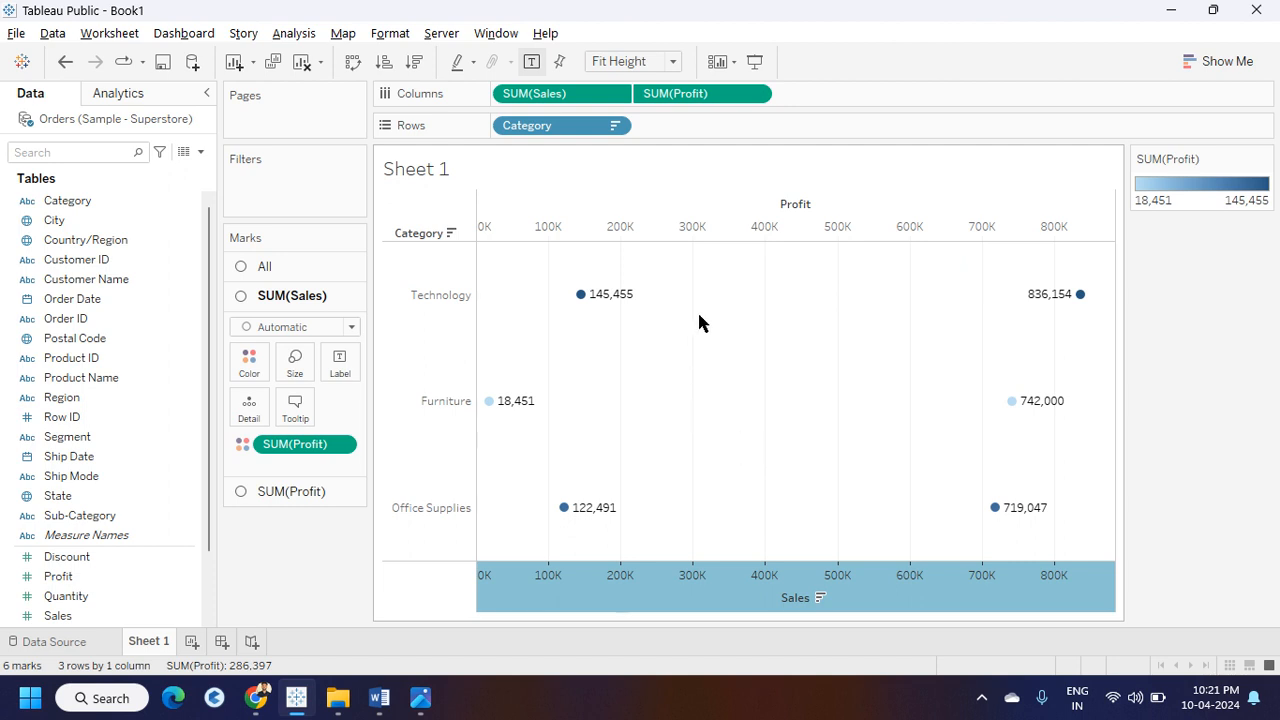
- Set the mark type of both Sales and Profit on the columns to Bar
left_click(615, 95)
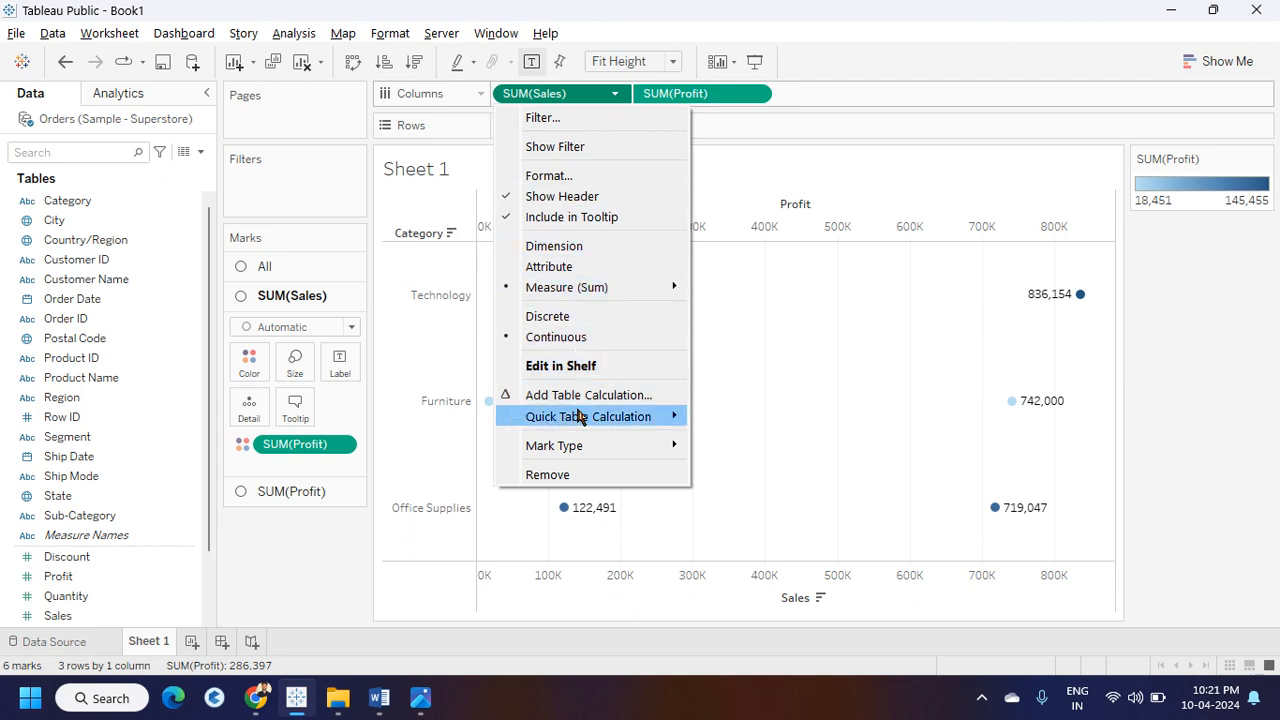
mouse_move(575, 447)
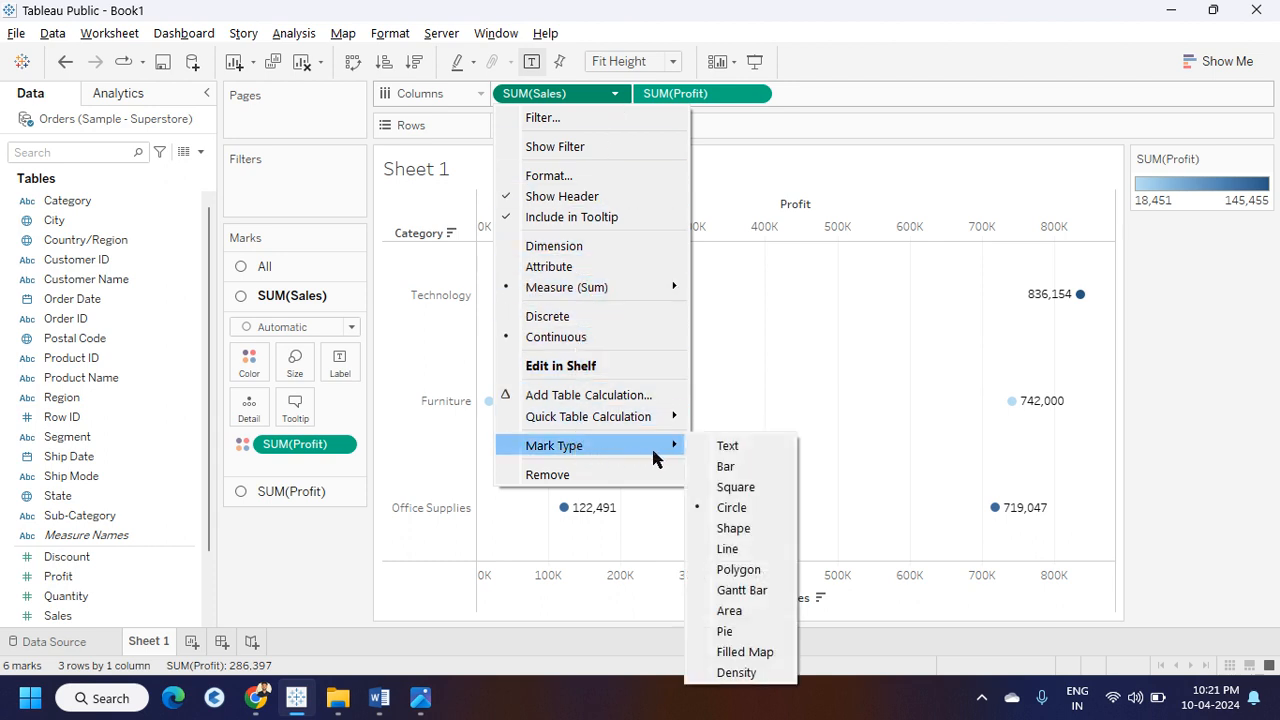
left_click(726, 467)
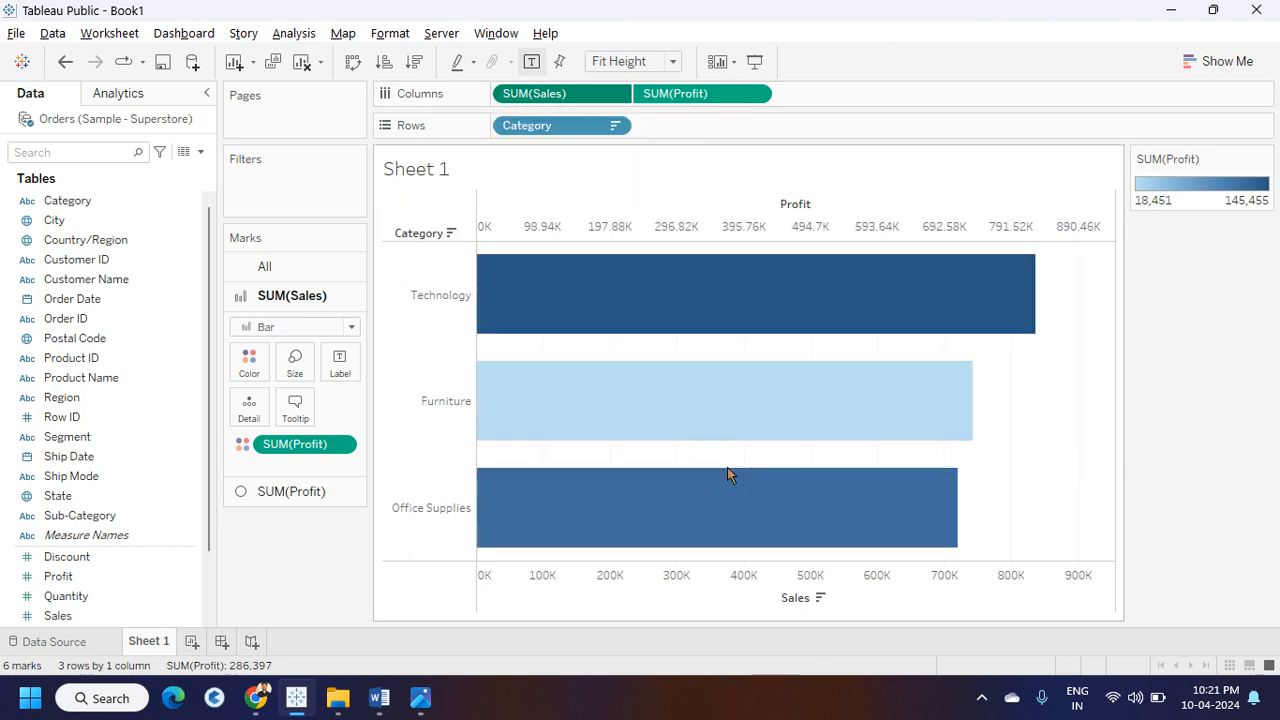
left_click(756, 93)
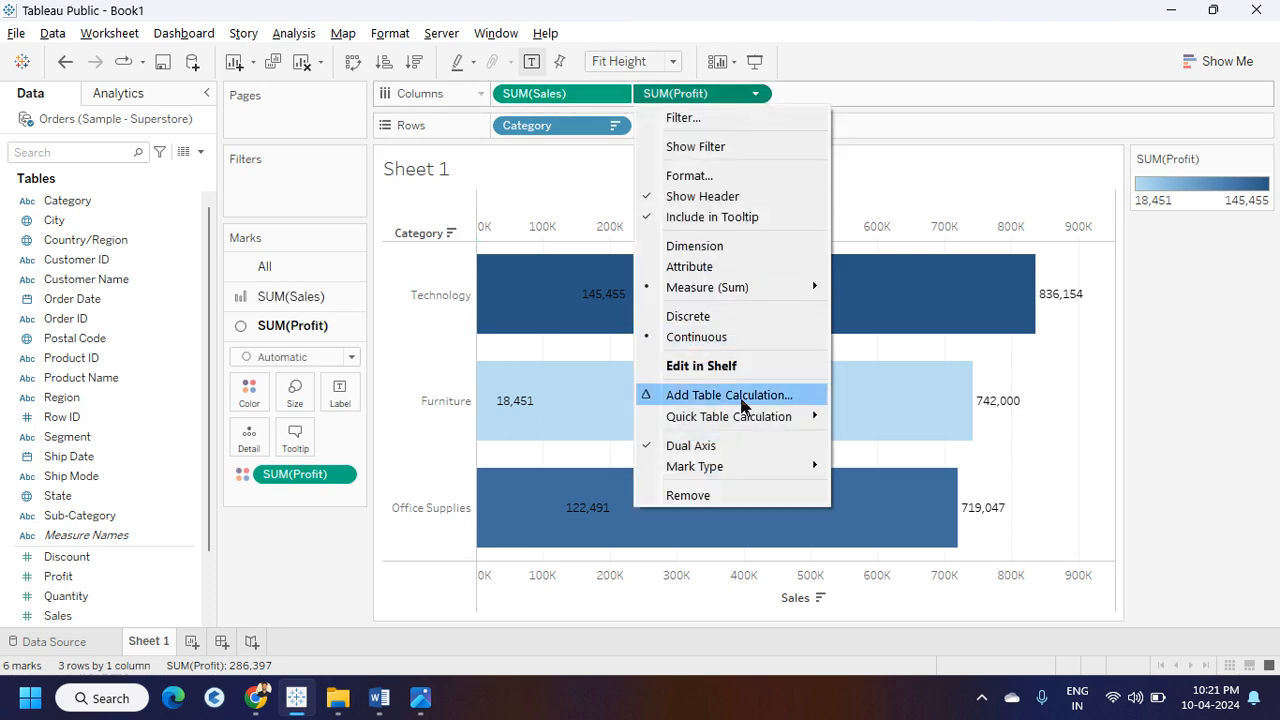
mouse_move(734, 468)
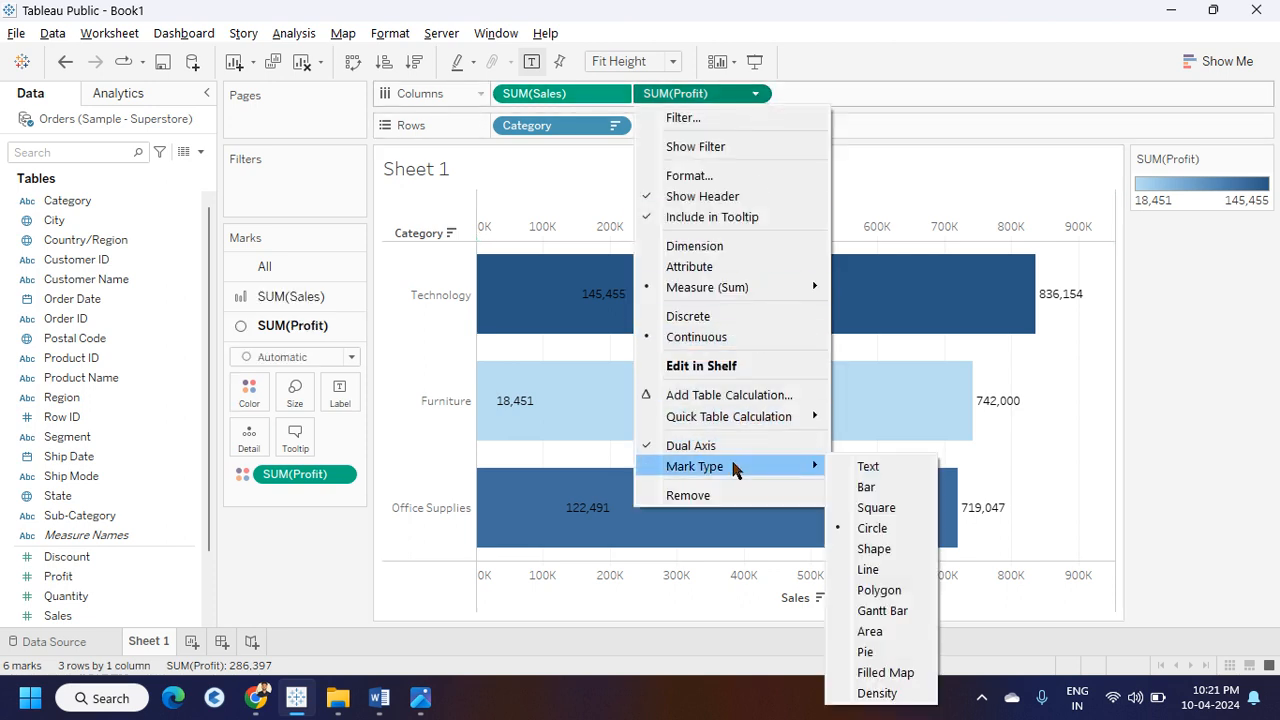
left_click(864, 489)
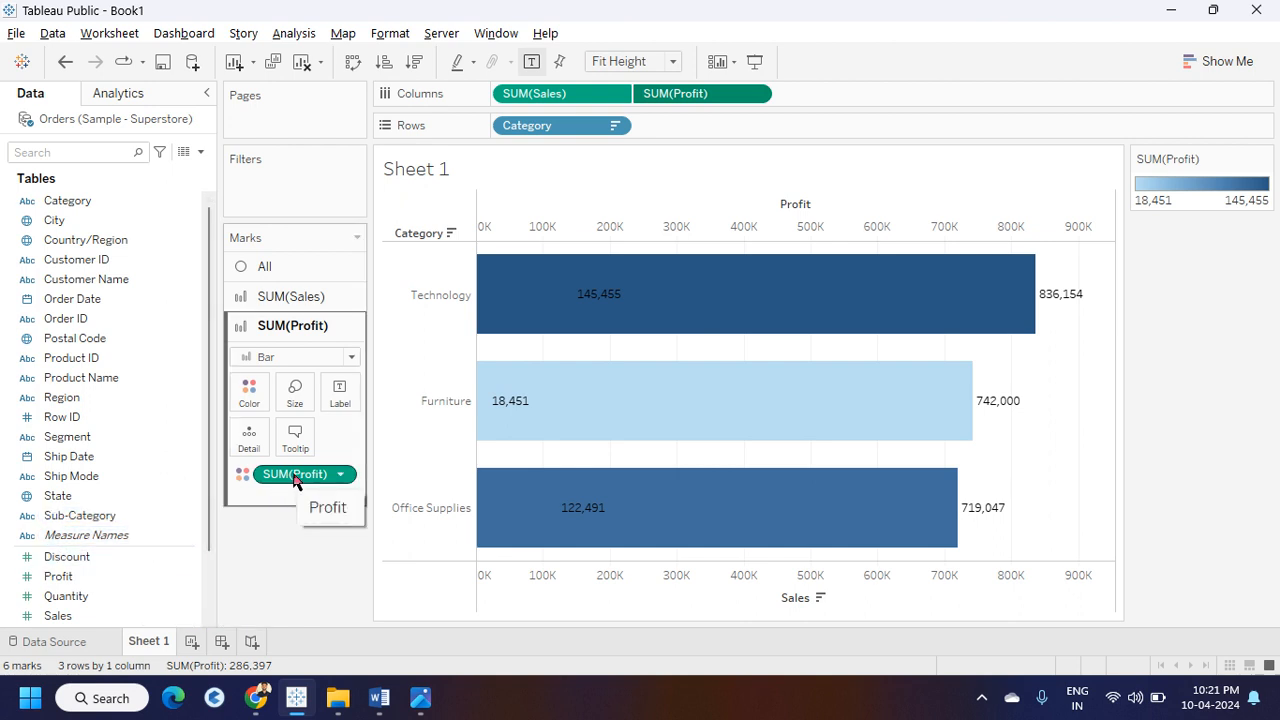
- Remove Profit from the columns and from the colour encoding of both the Profit and Sales bars
left_click_drag(335, 474, 284, 578)
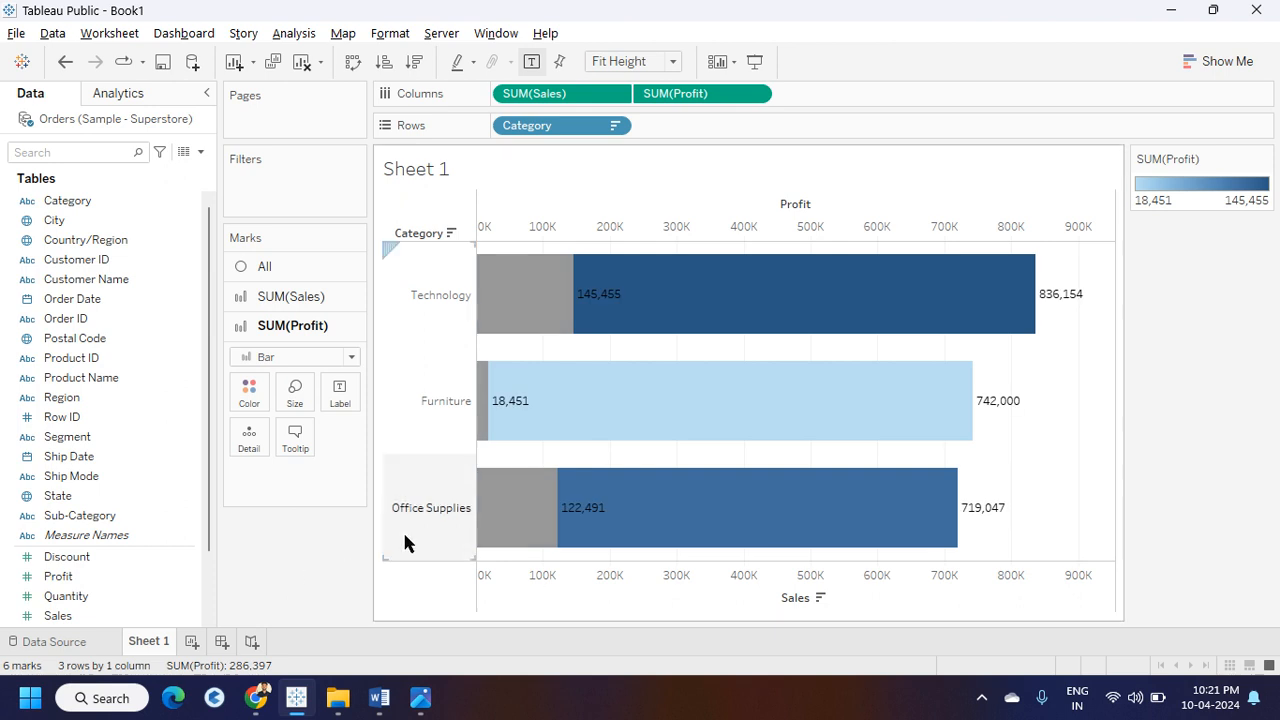
mouse_move(522, 320)
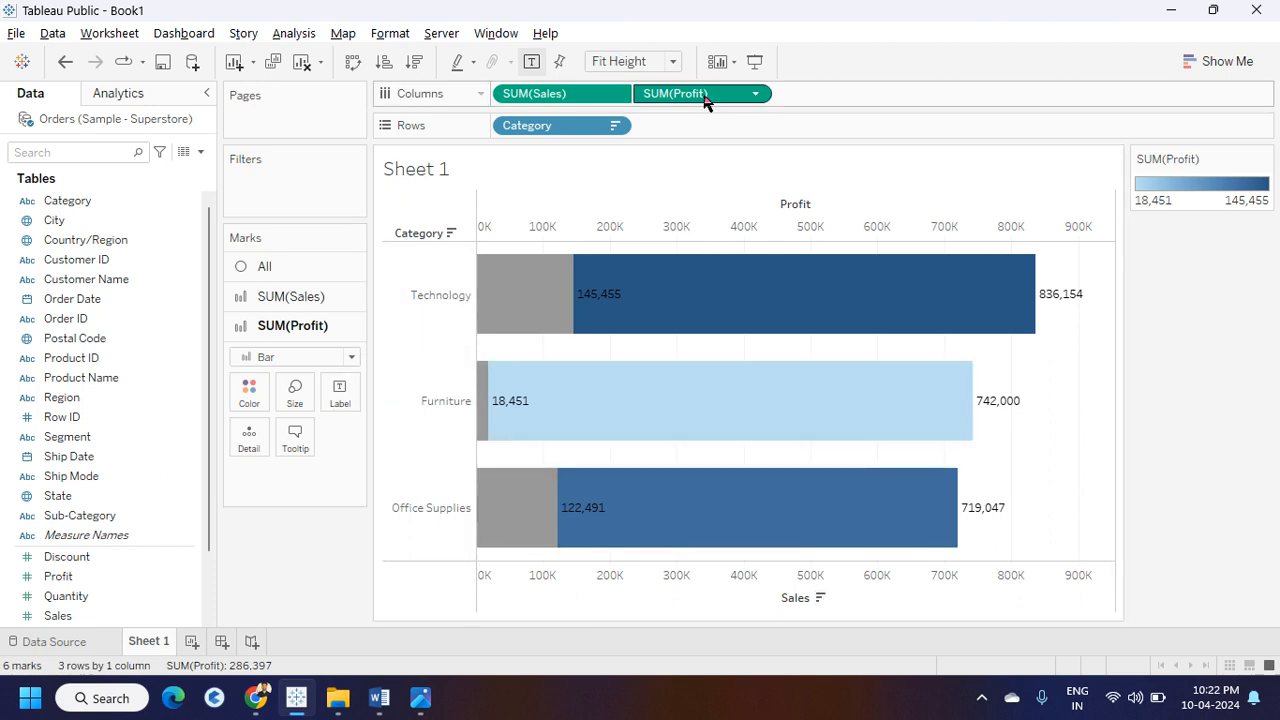
left_click_drag(704, 100, 324, 551)
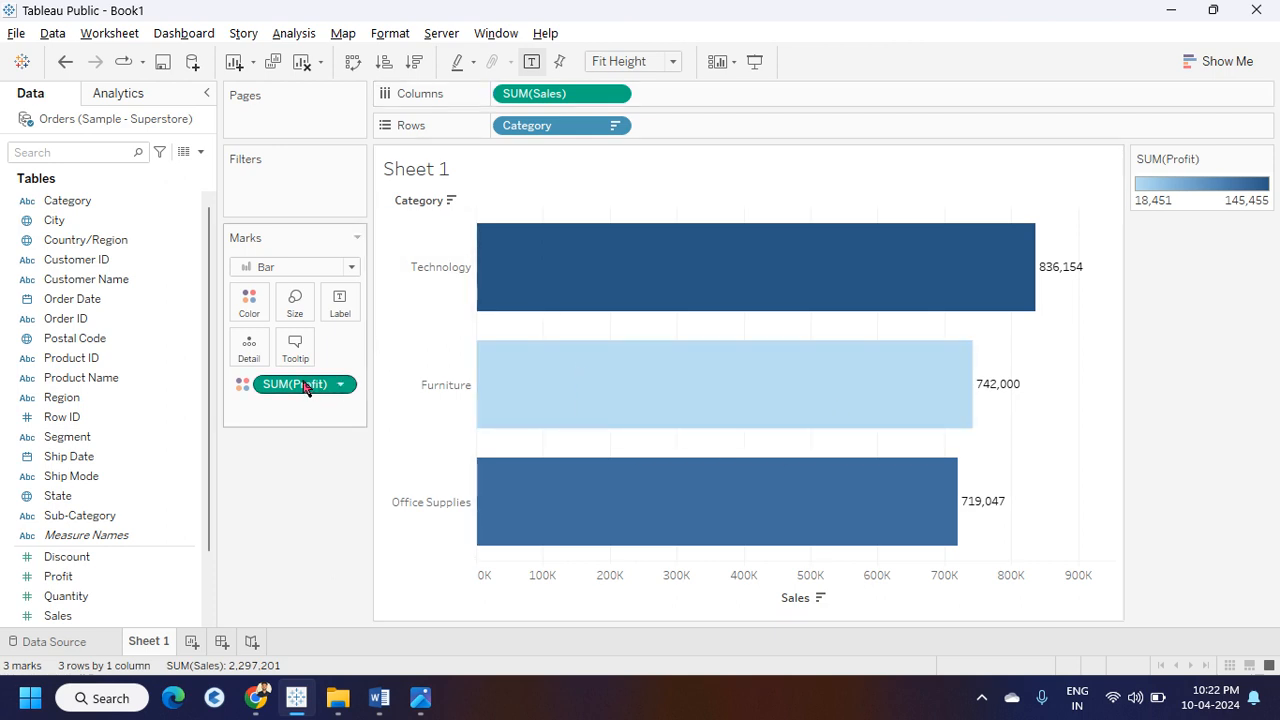
left_click_drag(305, 388, 292, 567)
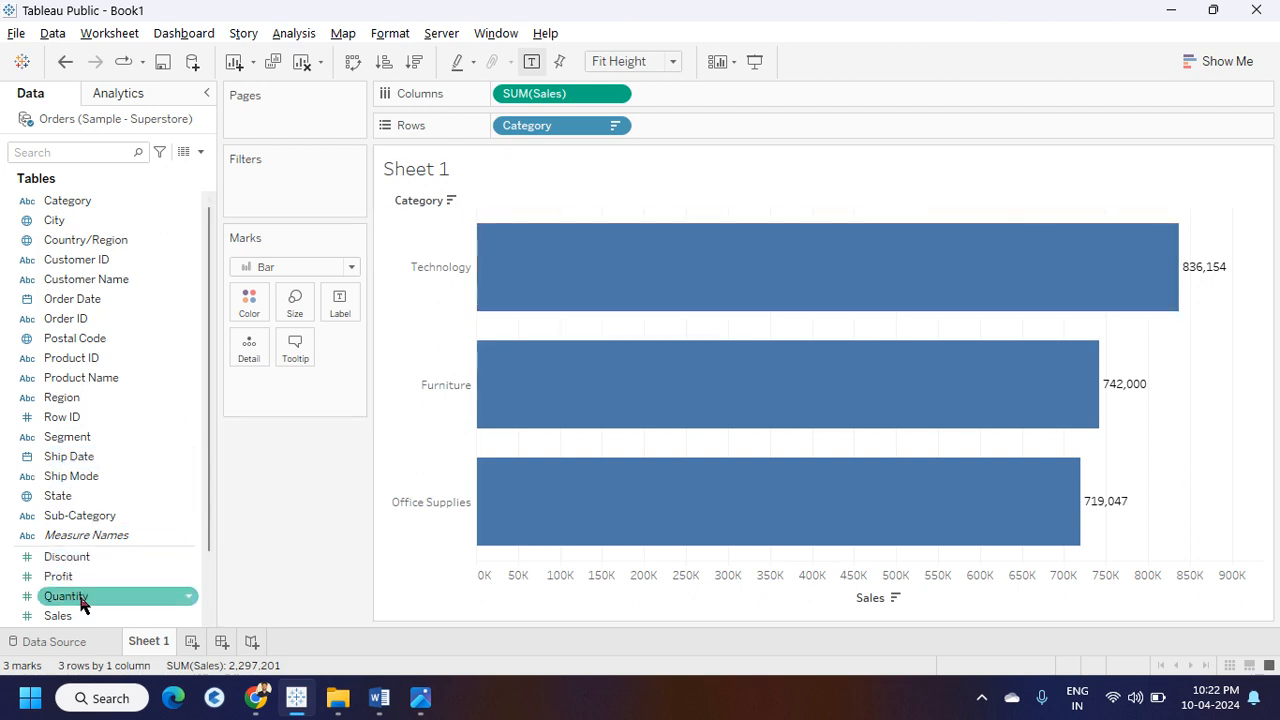
- Add Profit to the columns after Sales and convert the chart to side-by-side bars
left_click_drag(76, 580, 699, 96)
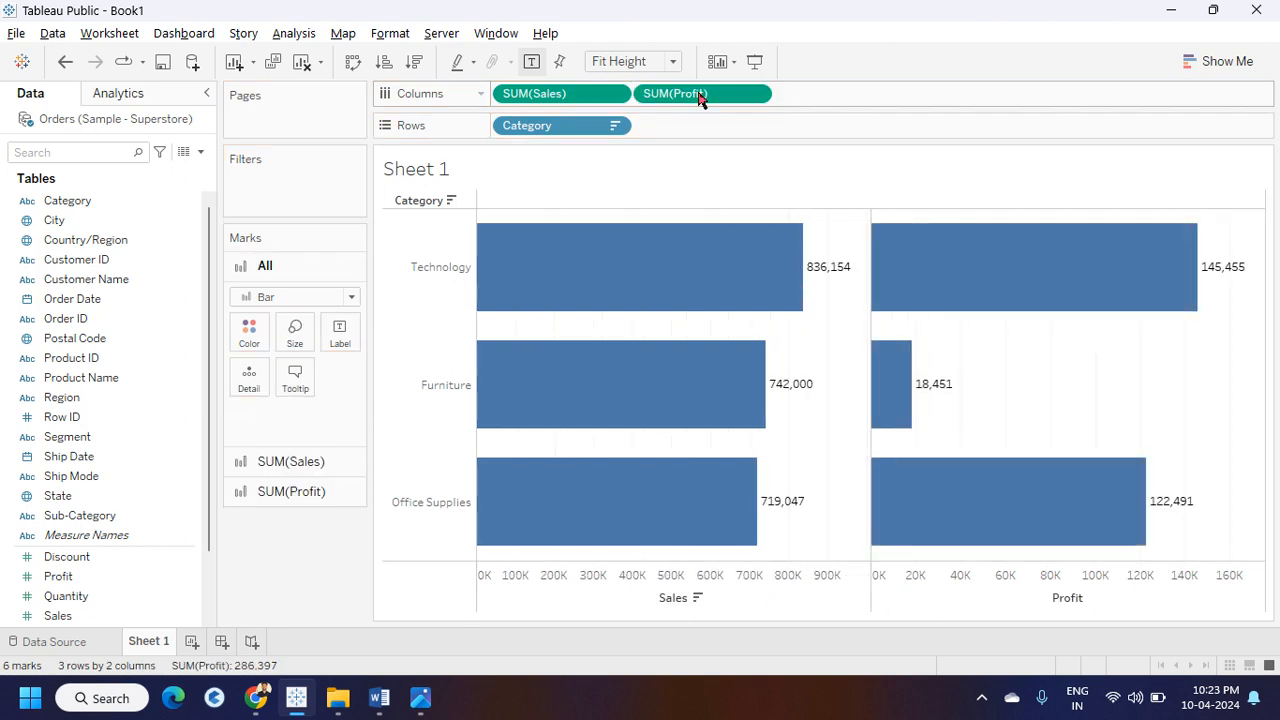
left_click(1222, 62)
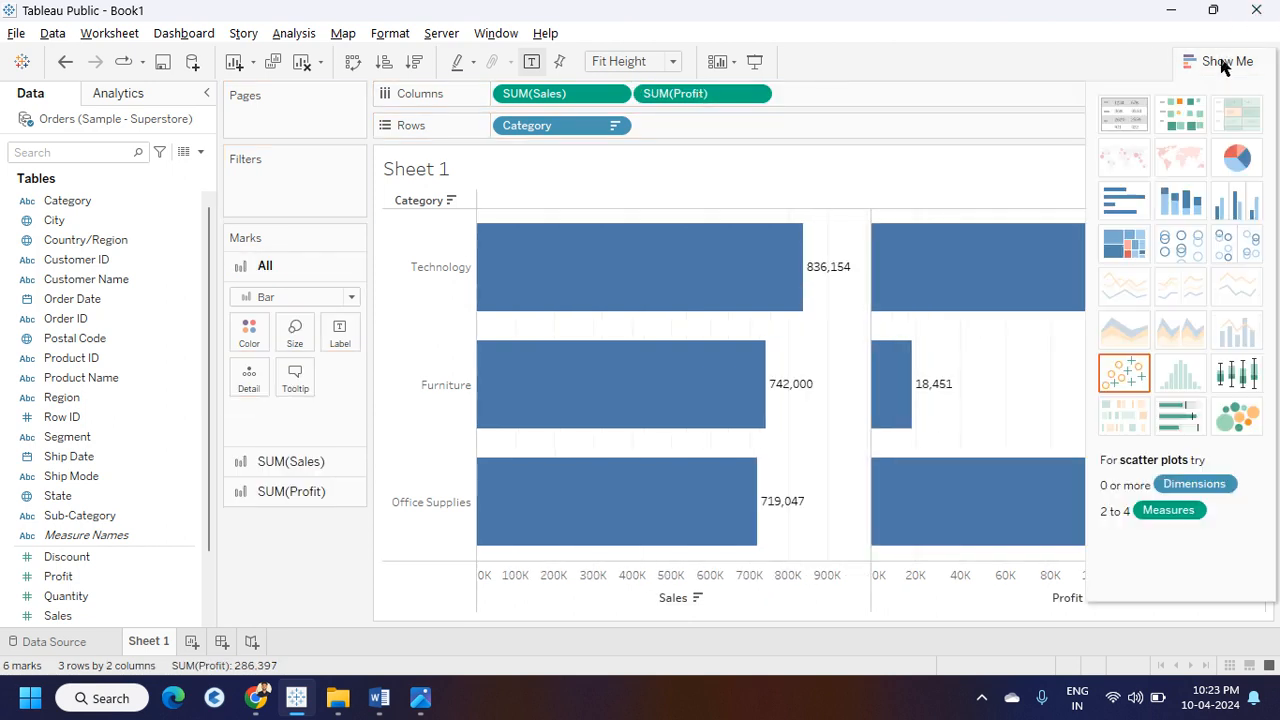
left_click(1231, 205)
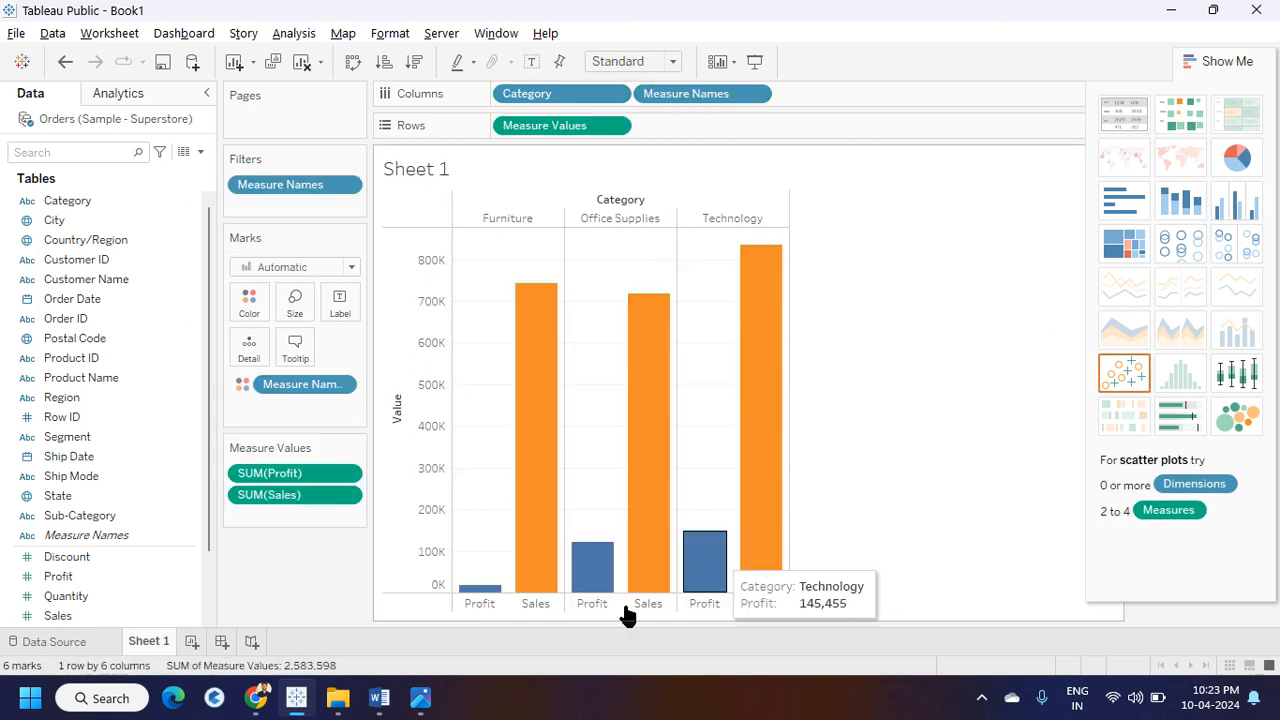
mouse_move(540, 578)
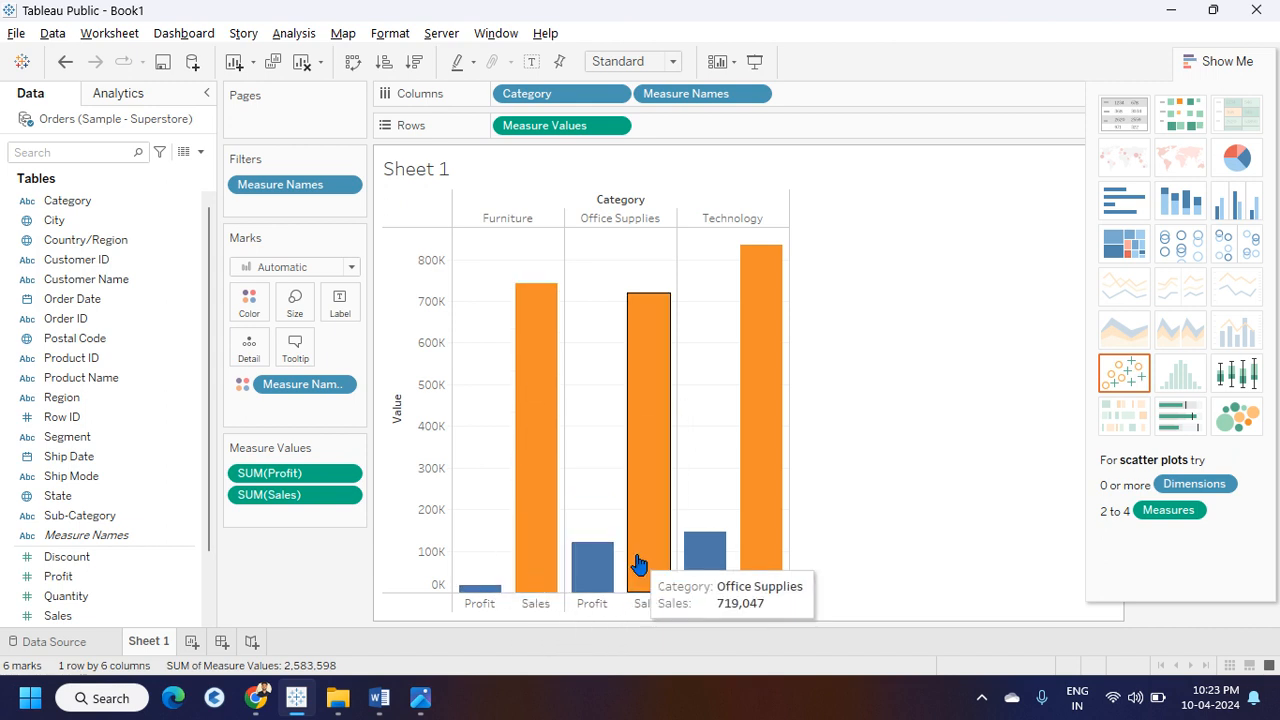
mouse_move(620, 566)
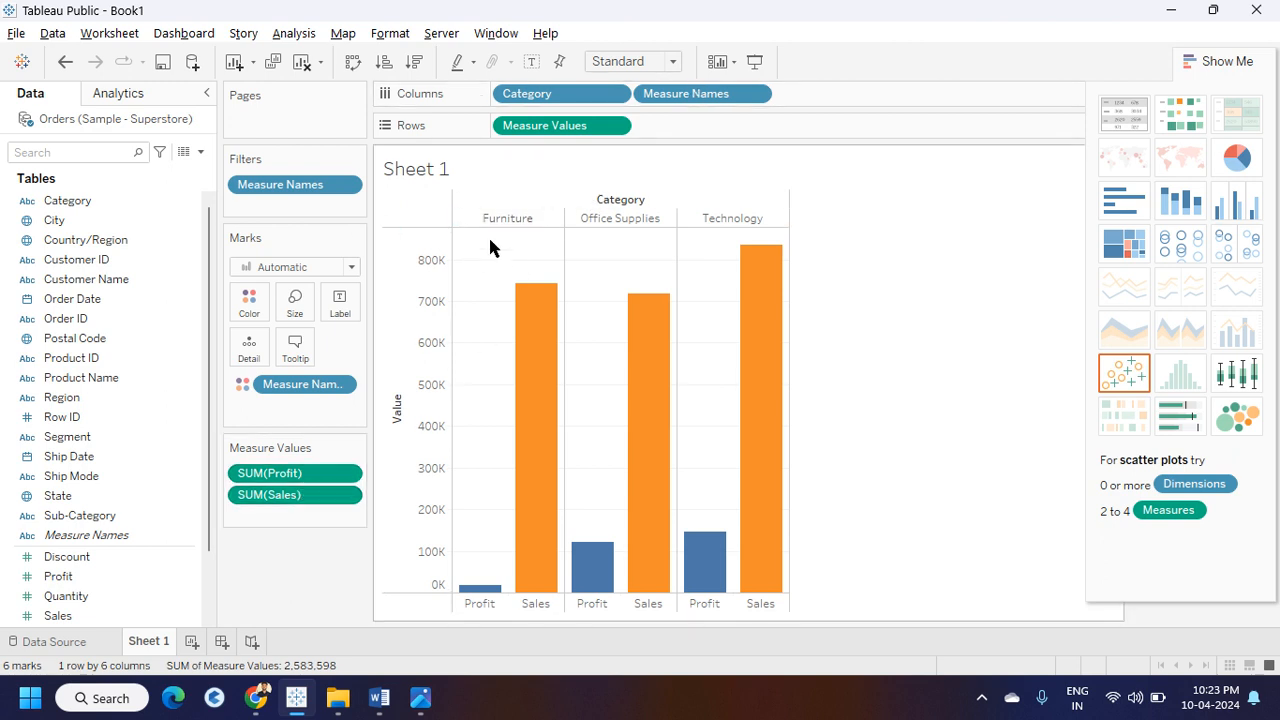
- Remove Measure Names from the columns and Sales from the measure values of the chart
left_click_drag(680, 94, 305, 590)
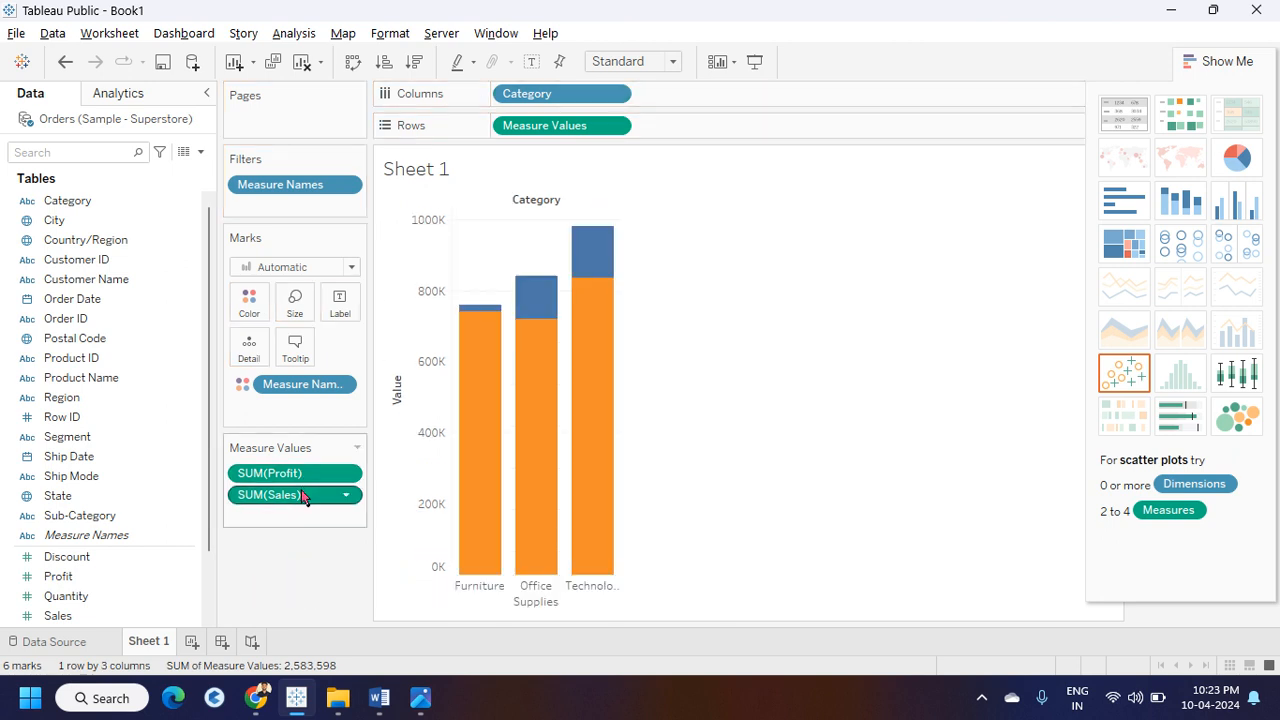
left_click_drag(309, 494, 298, 568)
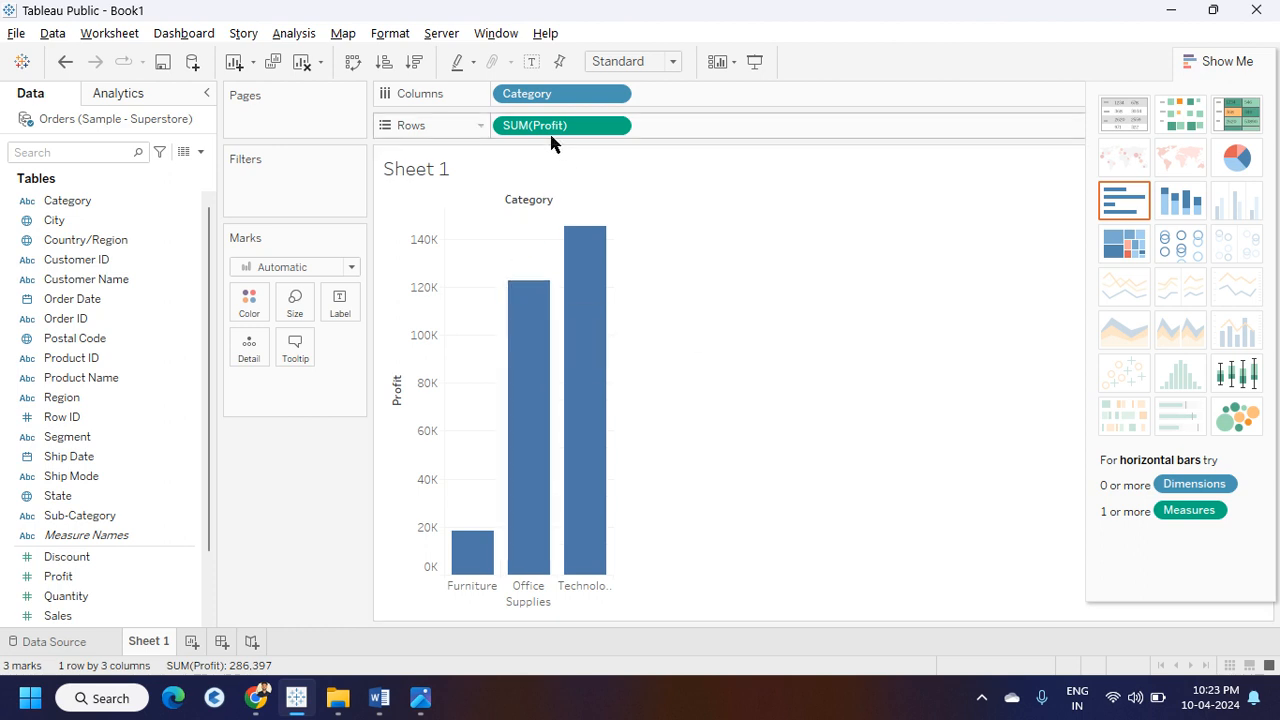
mouse_move(537, 412)
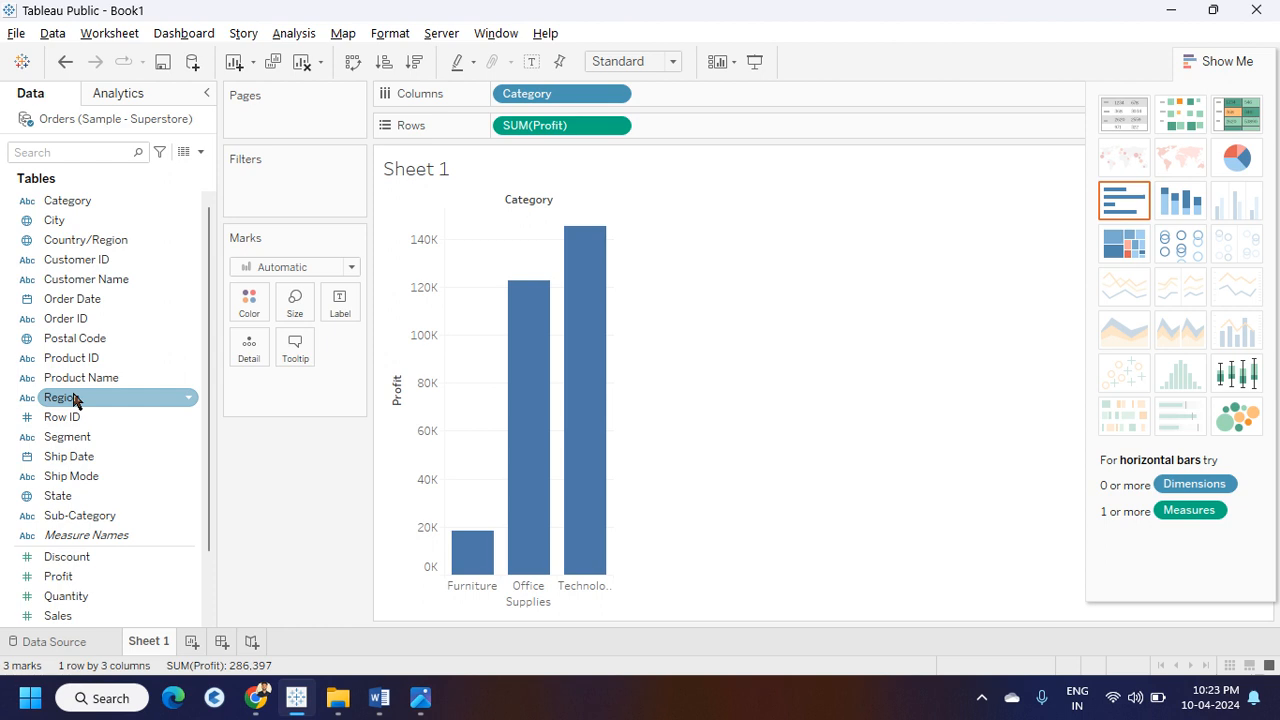
- Add Segment to the columns after Category and convert the Profit chart to stacked bars
left_click_drag(69, 436, 668, 99)
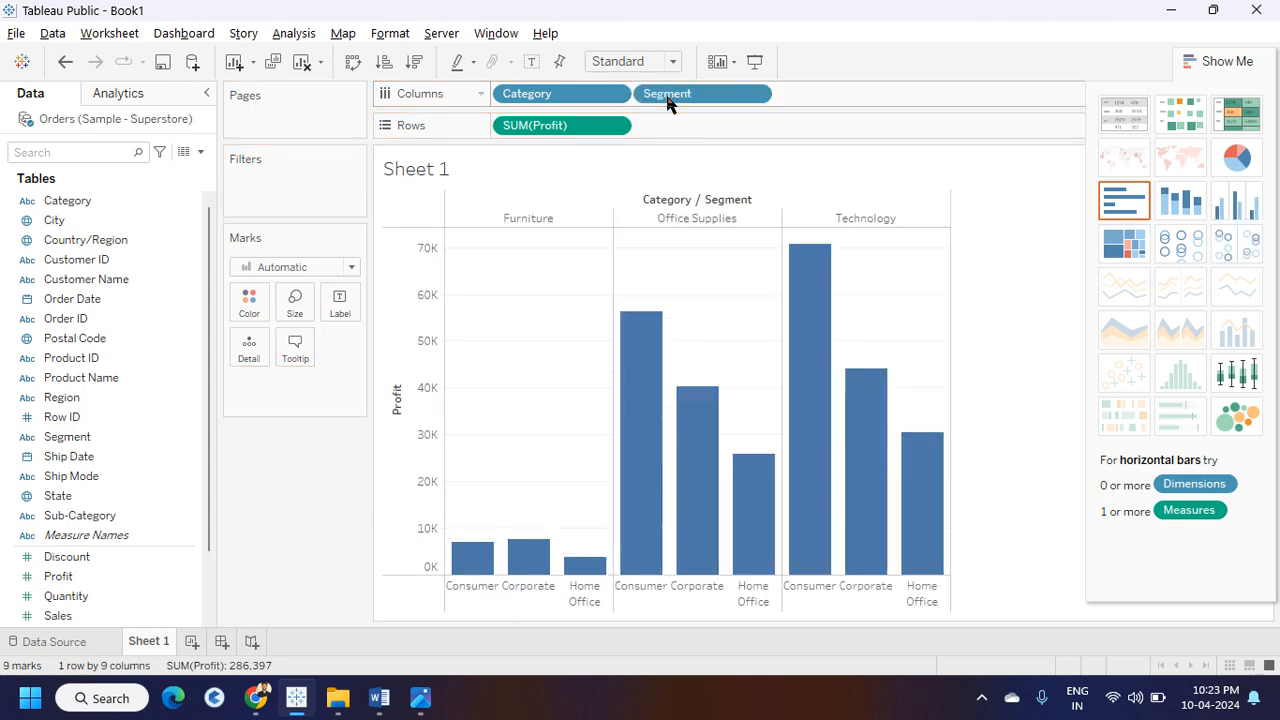
left_click(1188, 207)
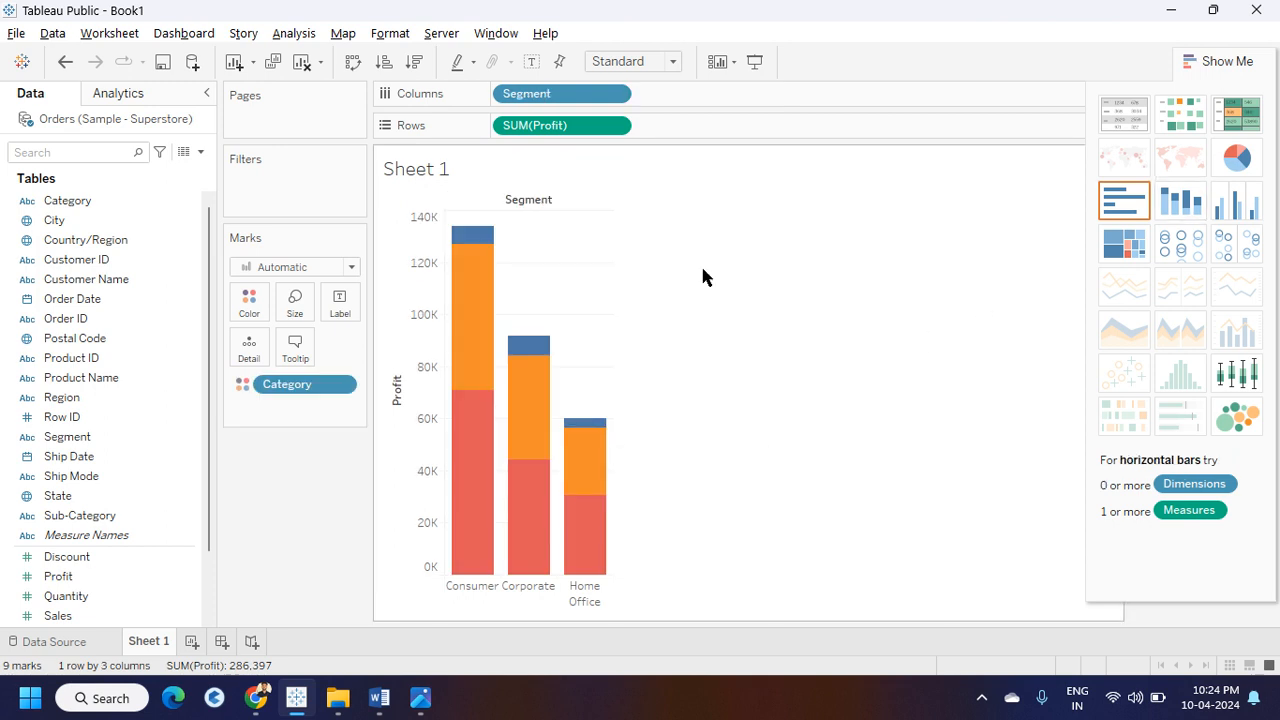
mouse_move(493, 372)
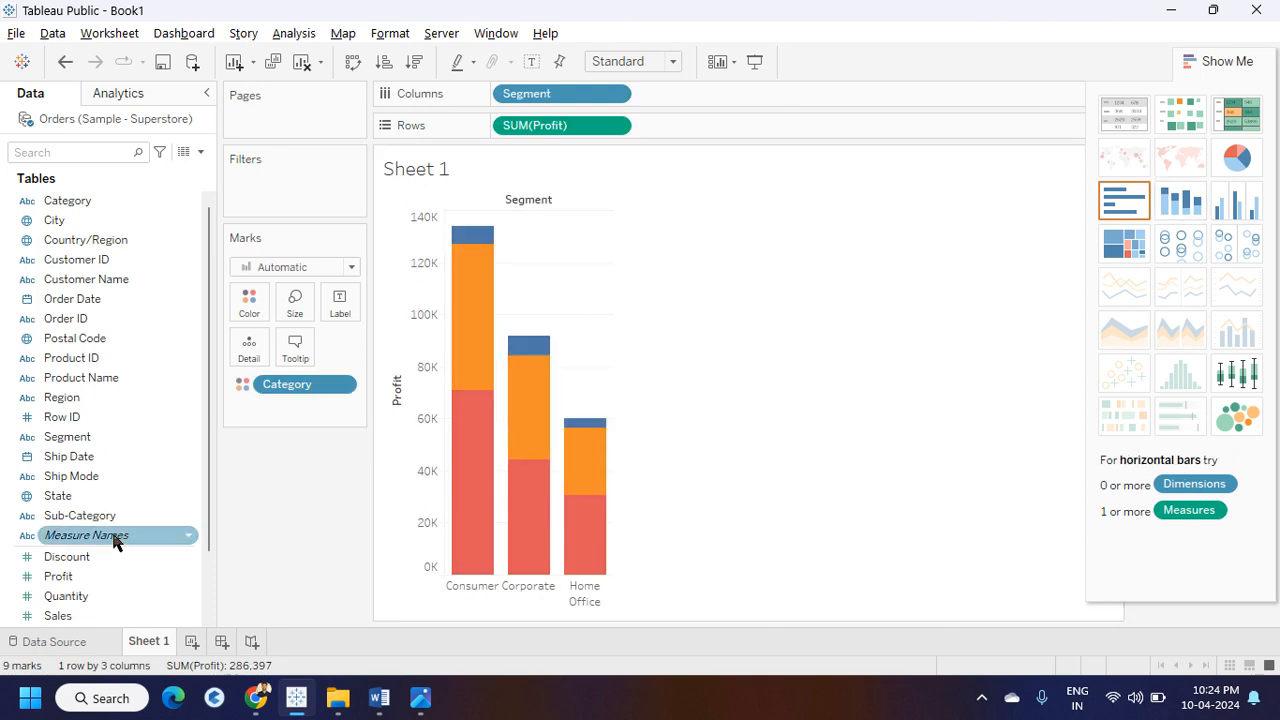
- Label the sections of the stacked bars with the Sales measure
left_click_drag(78, 616, 340, 308)
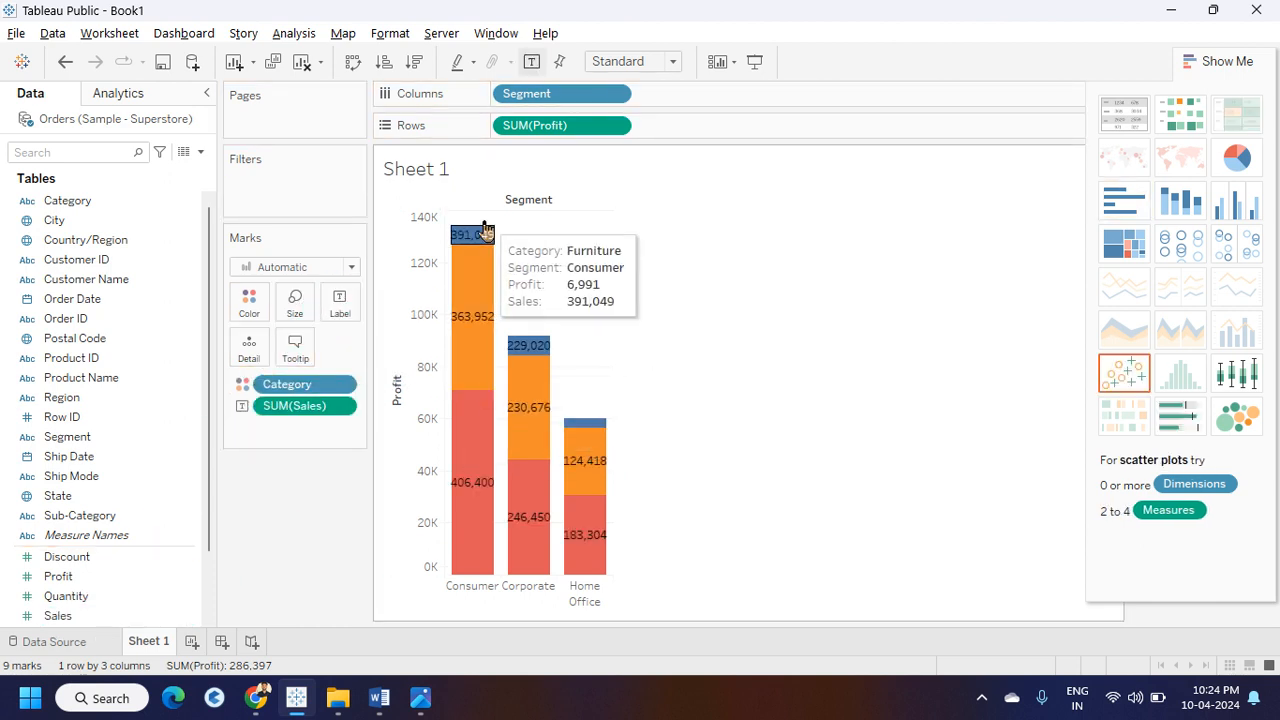
mouse_move(471, 485)
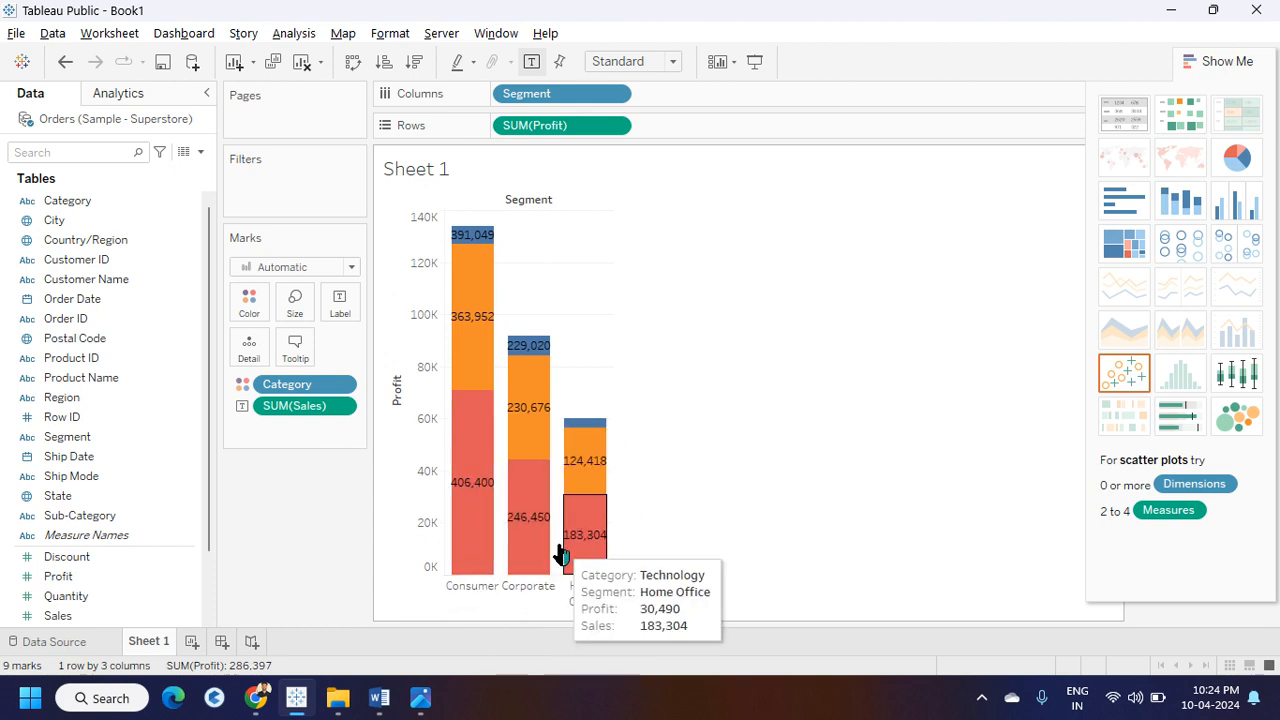
mouse_move(516, 552)
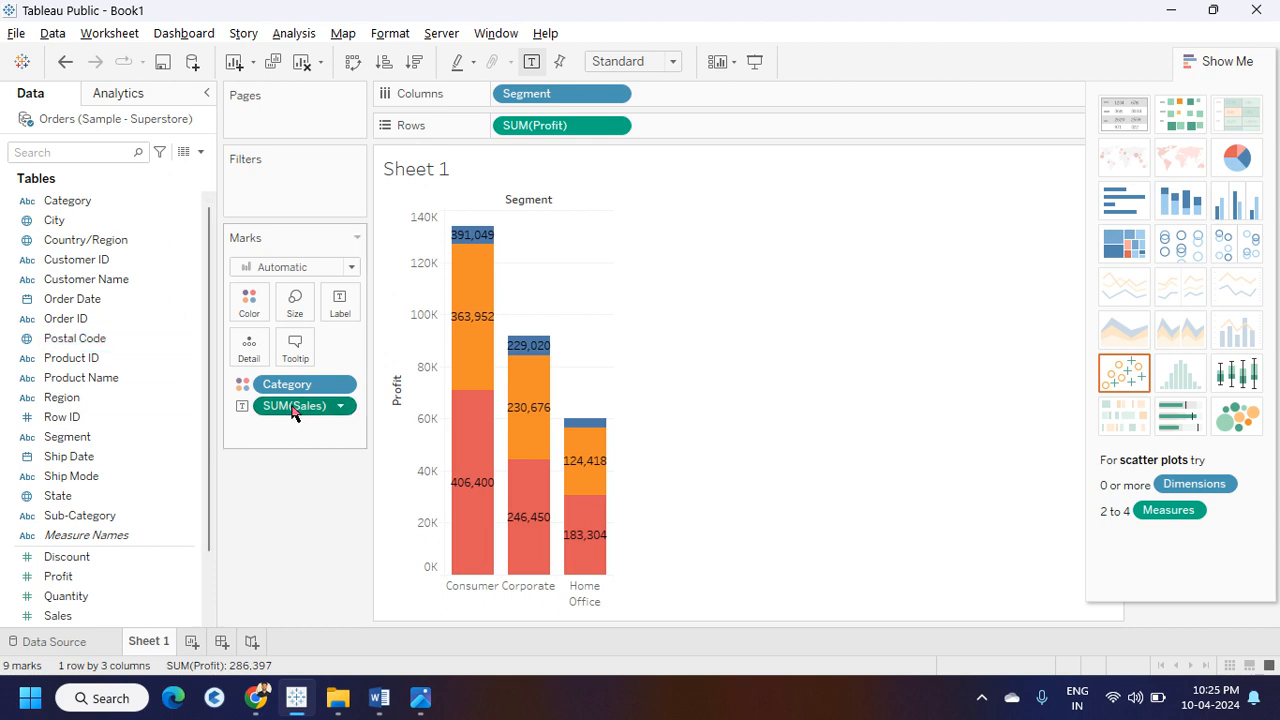
- Clear the stacked chart by removing the Sales labels, Profit from the rows and Segment from the columns
left_click_drag(340, 406, 280, 585)
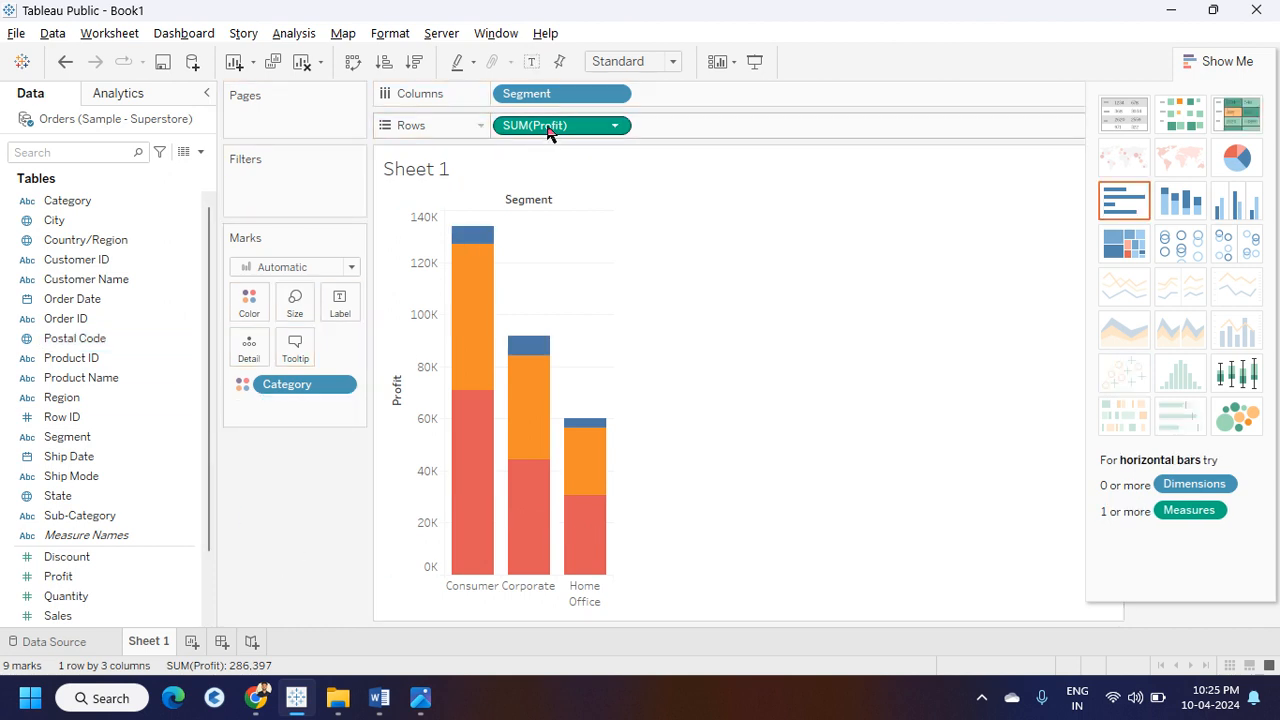
left_click_drag(550, 128, 286, 571)
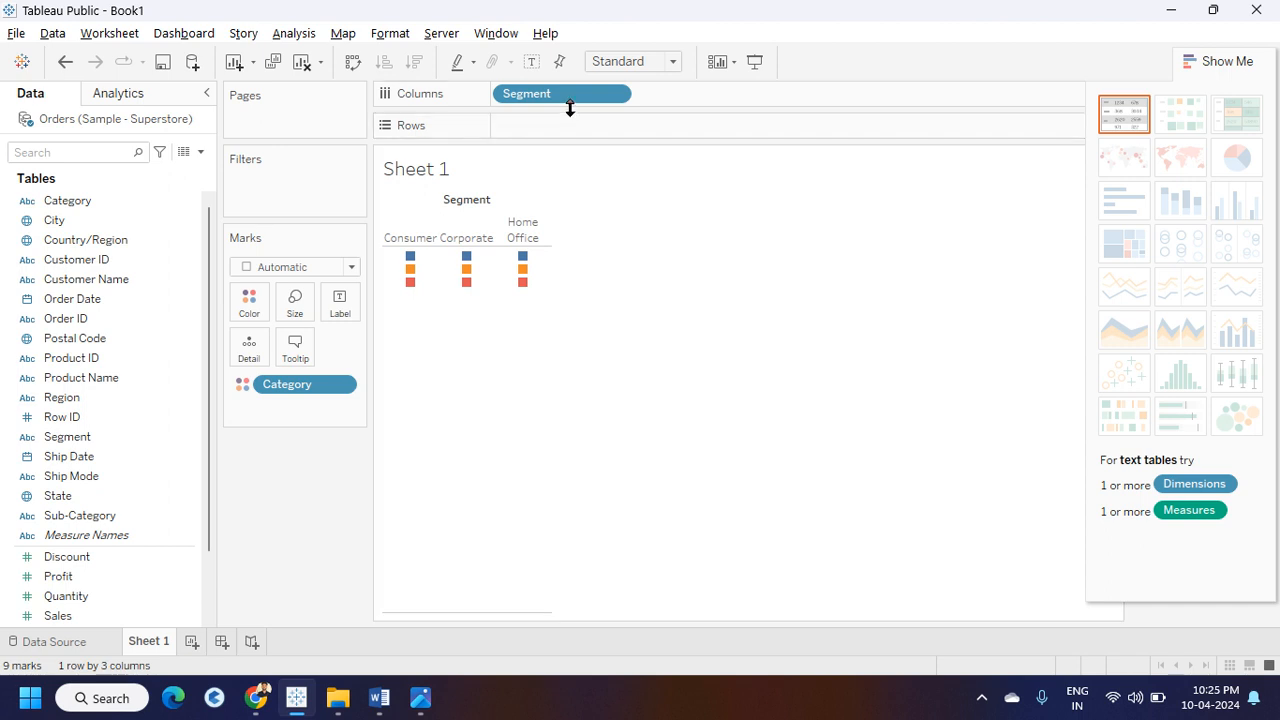
left_click_drag(568, 97, 327, 549)
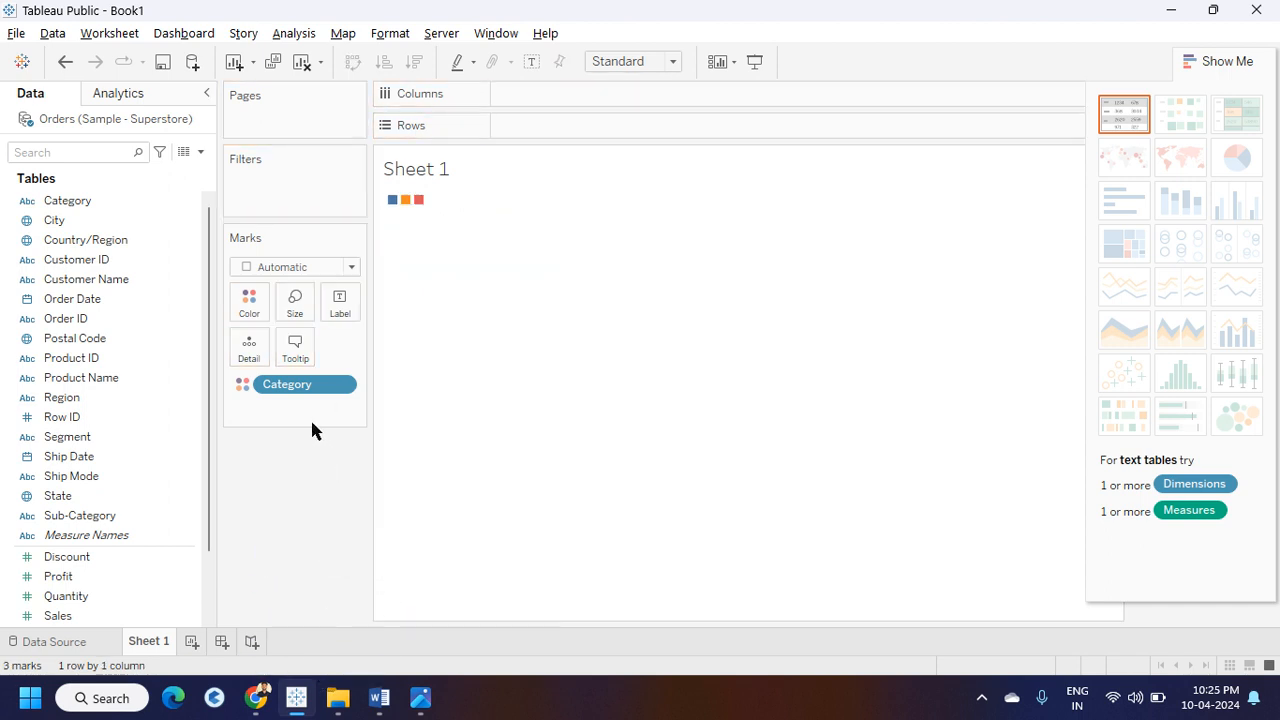
- Move Category from the colour encoding to the columns and add Sales to the rows
left_click_drag(302, 388, 553, 88)
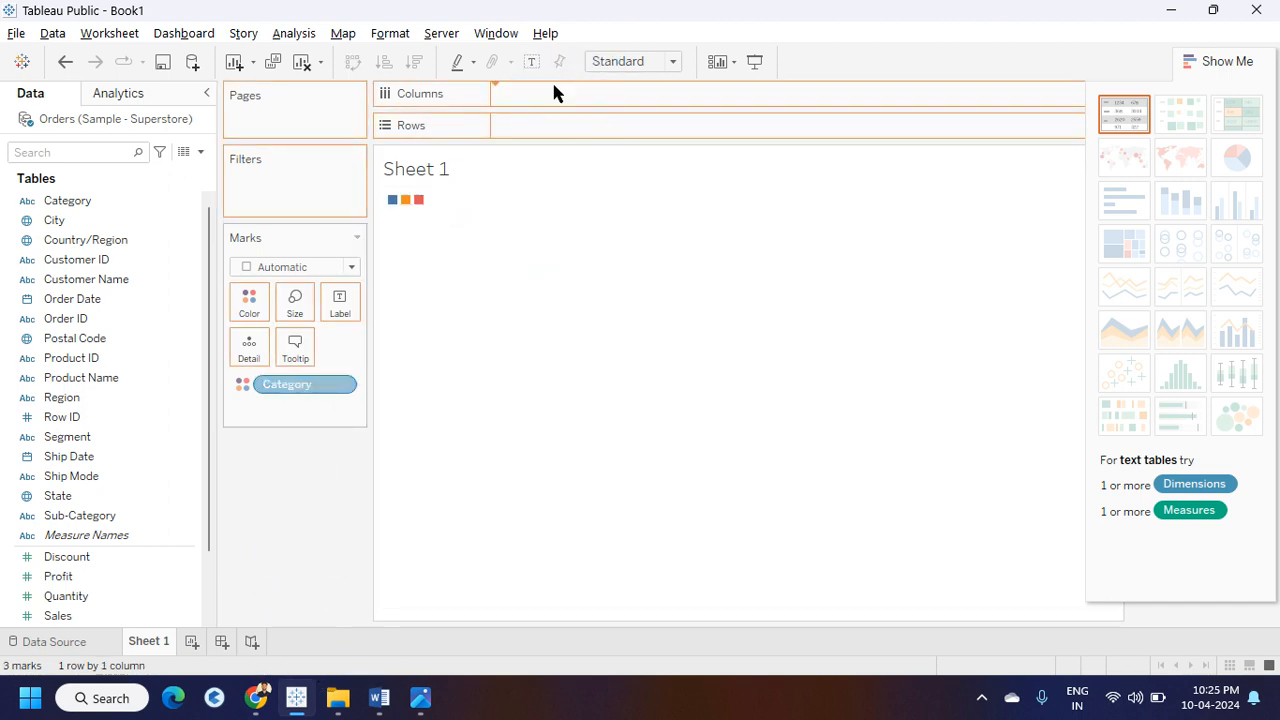
left_click(80, 598)
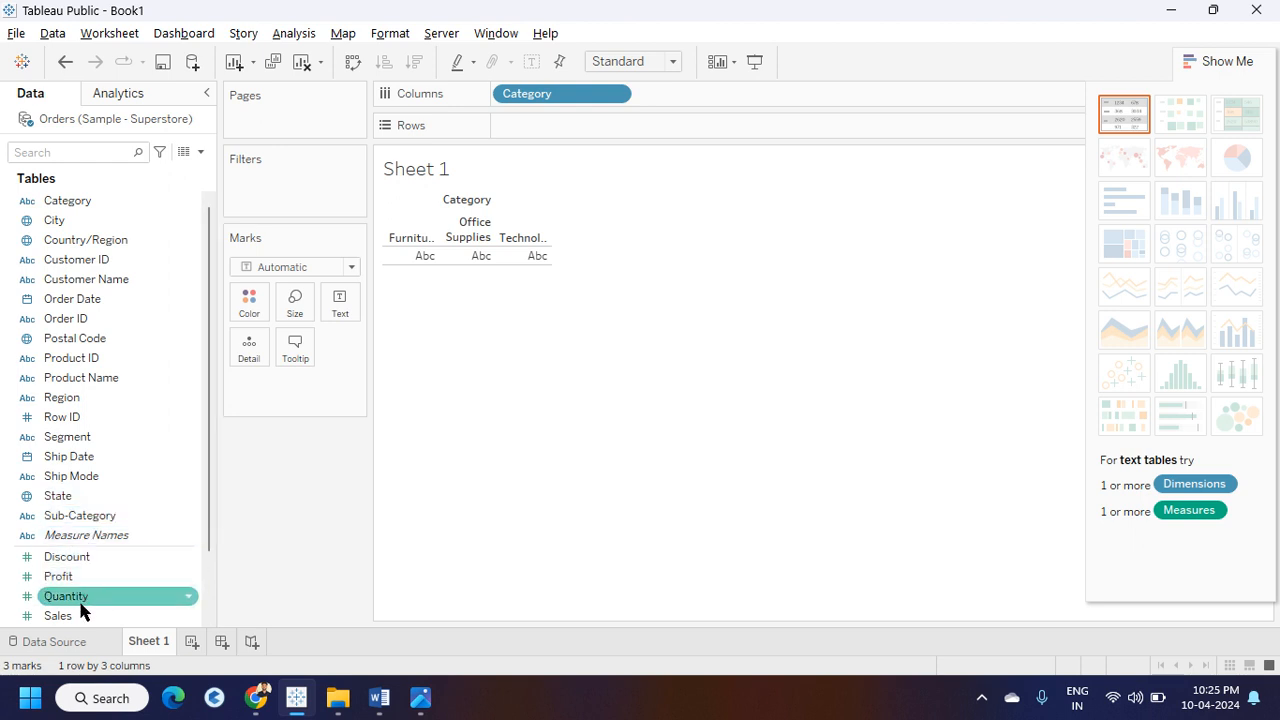
left_click(80, 616, "ctrl")
left_click_drag(80, 616, 558, 130)
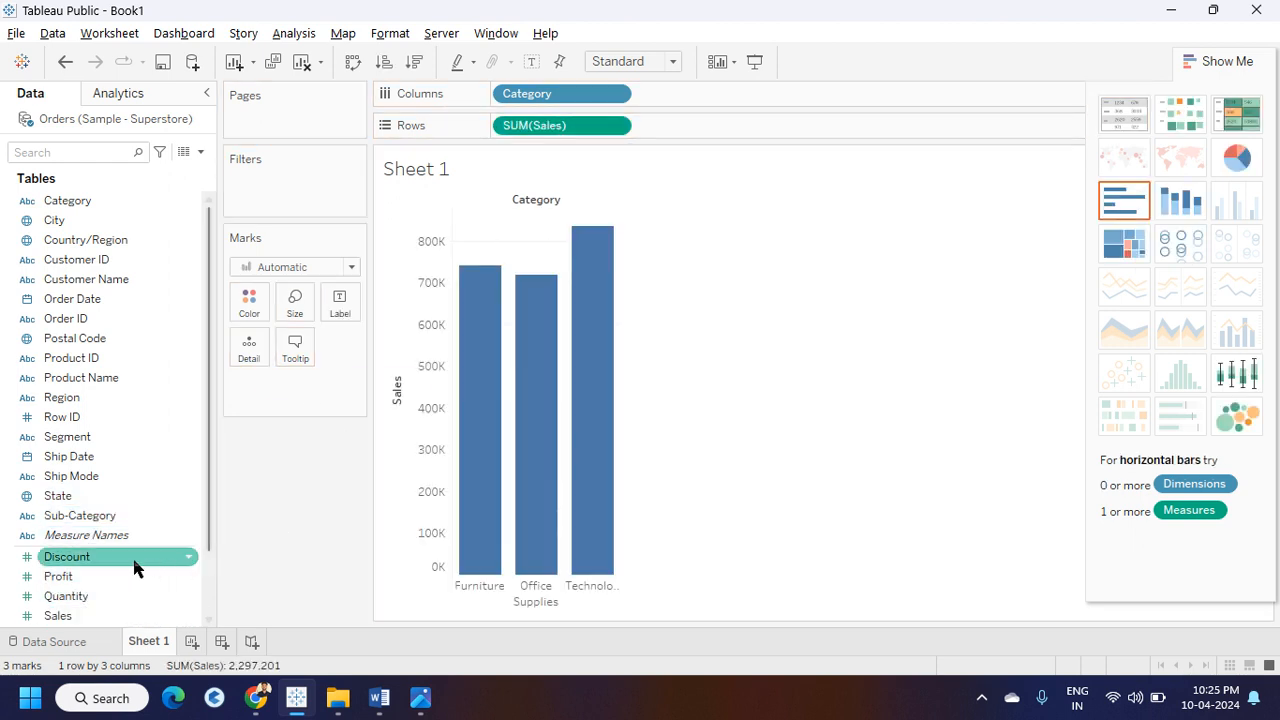
- Label the category bars with Sales and set the aggregation of Sales on the rows to Average
left_click_drag(89, 615, 342, 308)
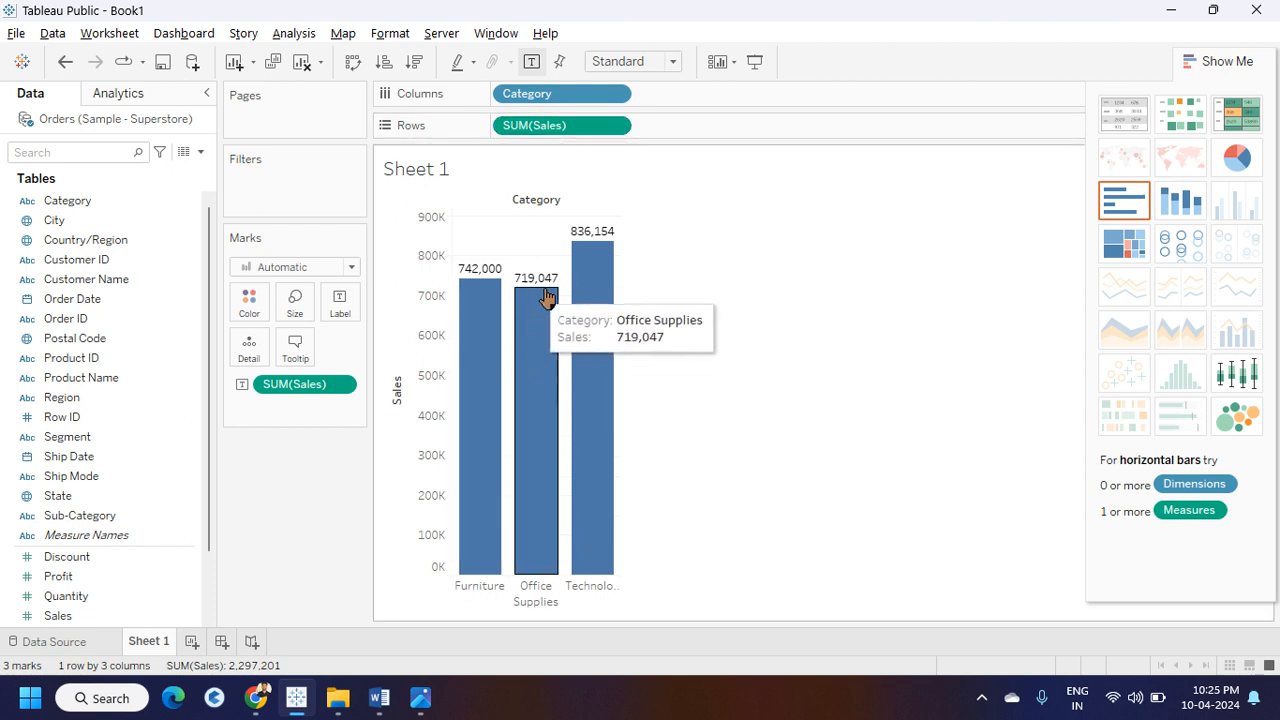
left_click(617, 126)
left_click(617, 126)
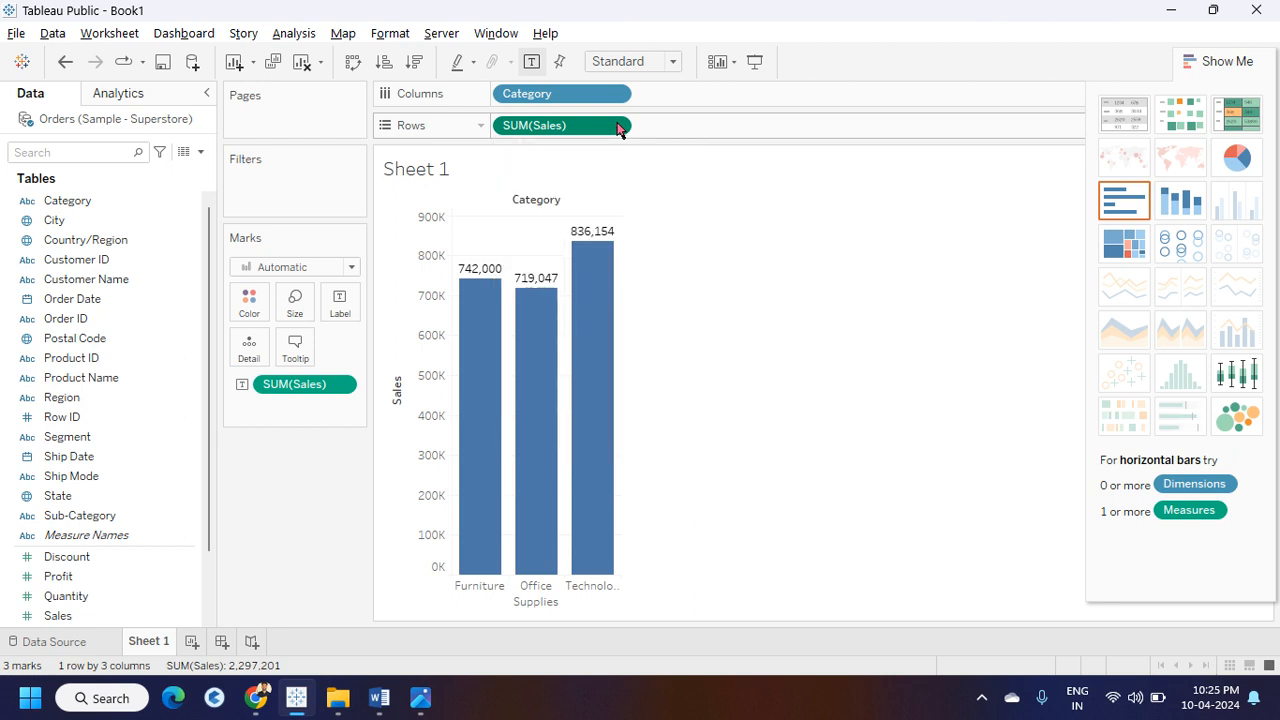
left_click(617, 126)
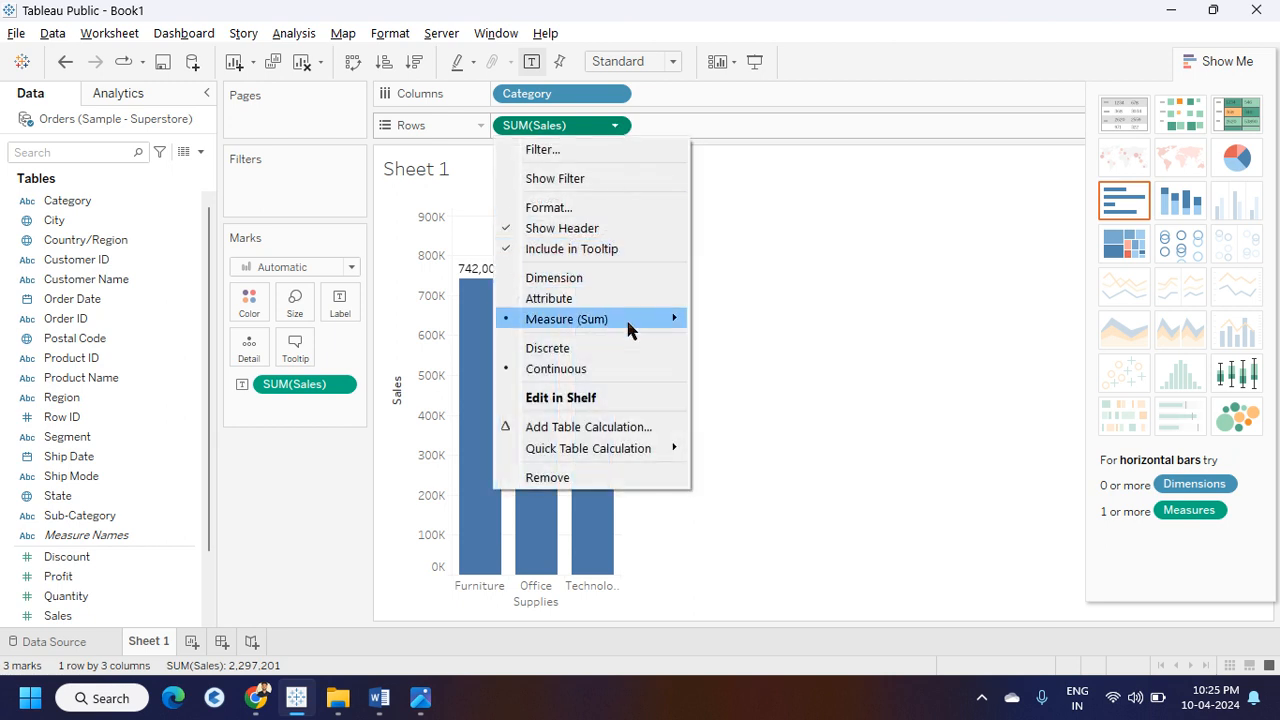
mouse_move(628, 328)
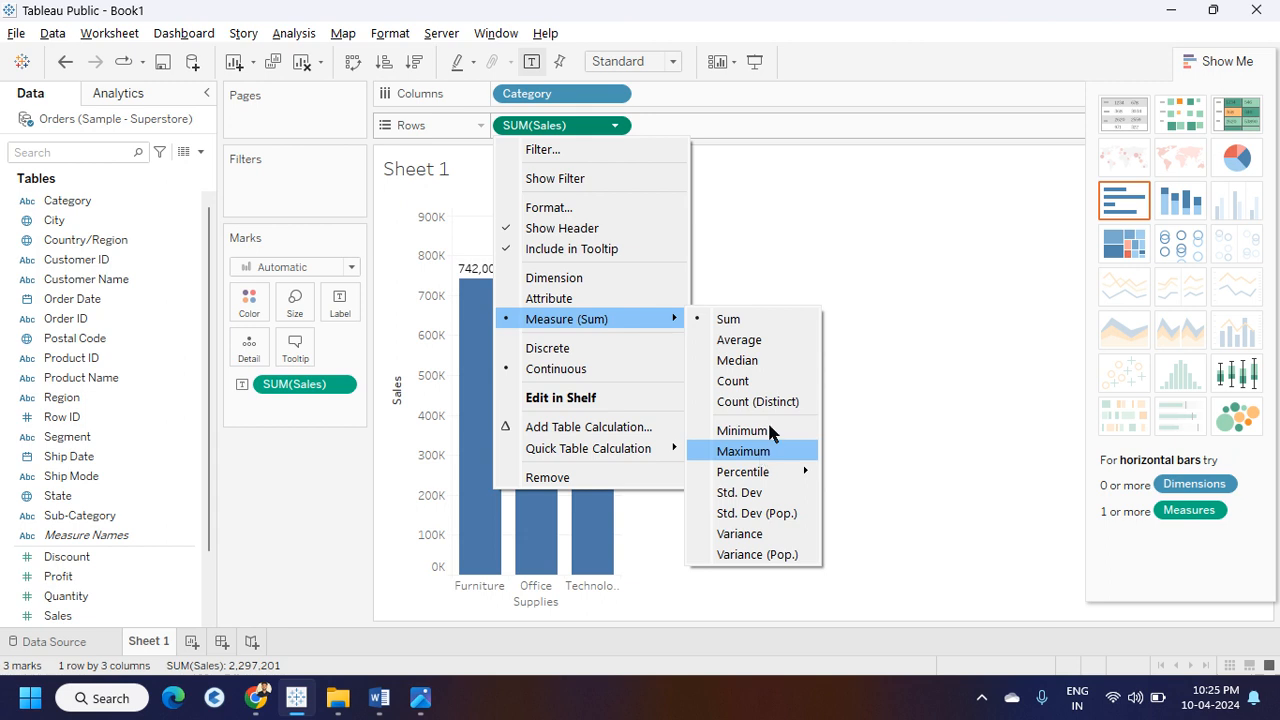
left_click(745, 345)
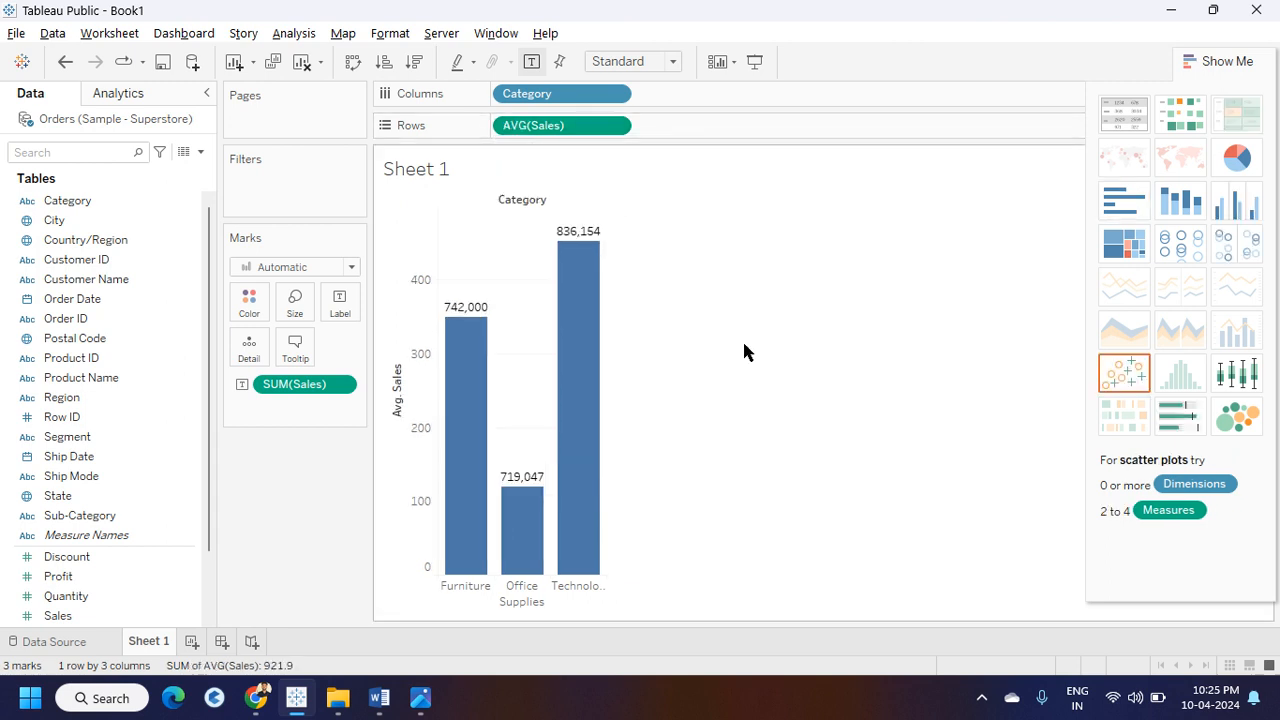
- Sort the categories in descending order of average Sales
left_click(415, 62)
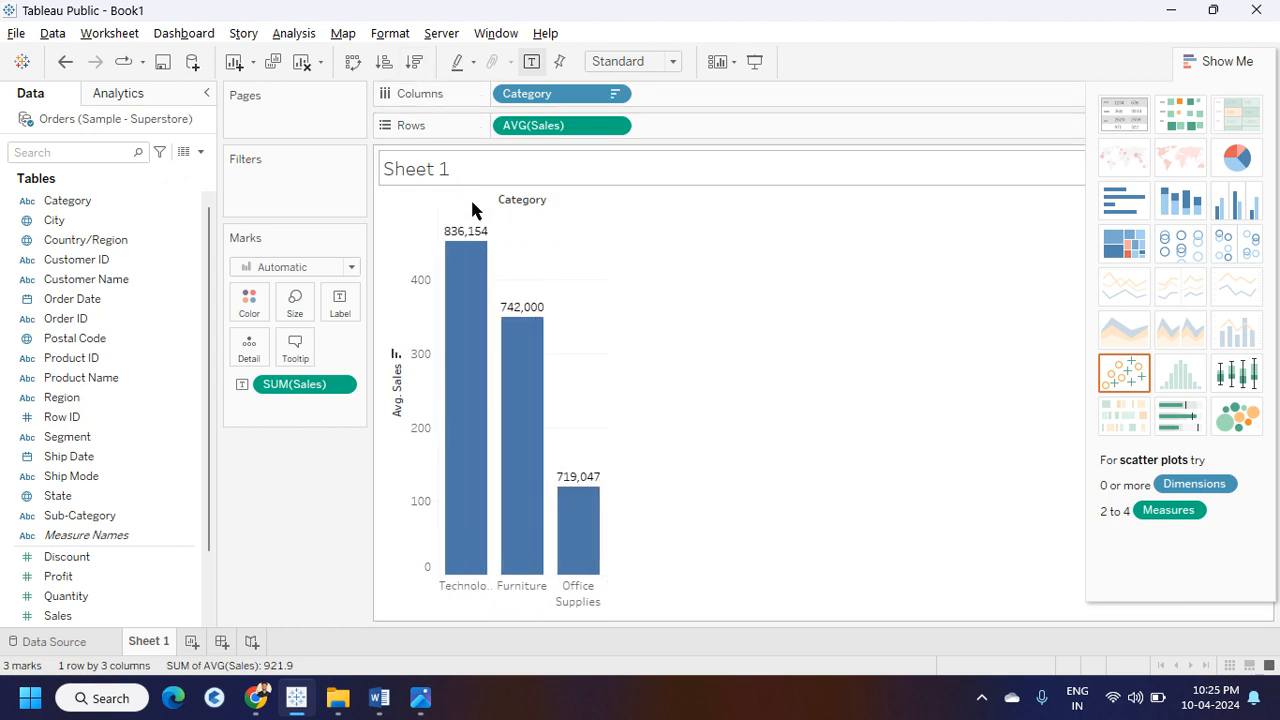
mouse_move(488, 236)
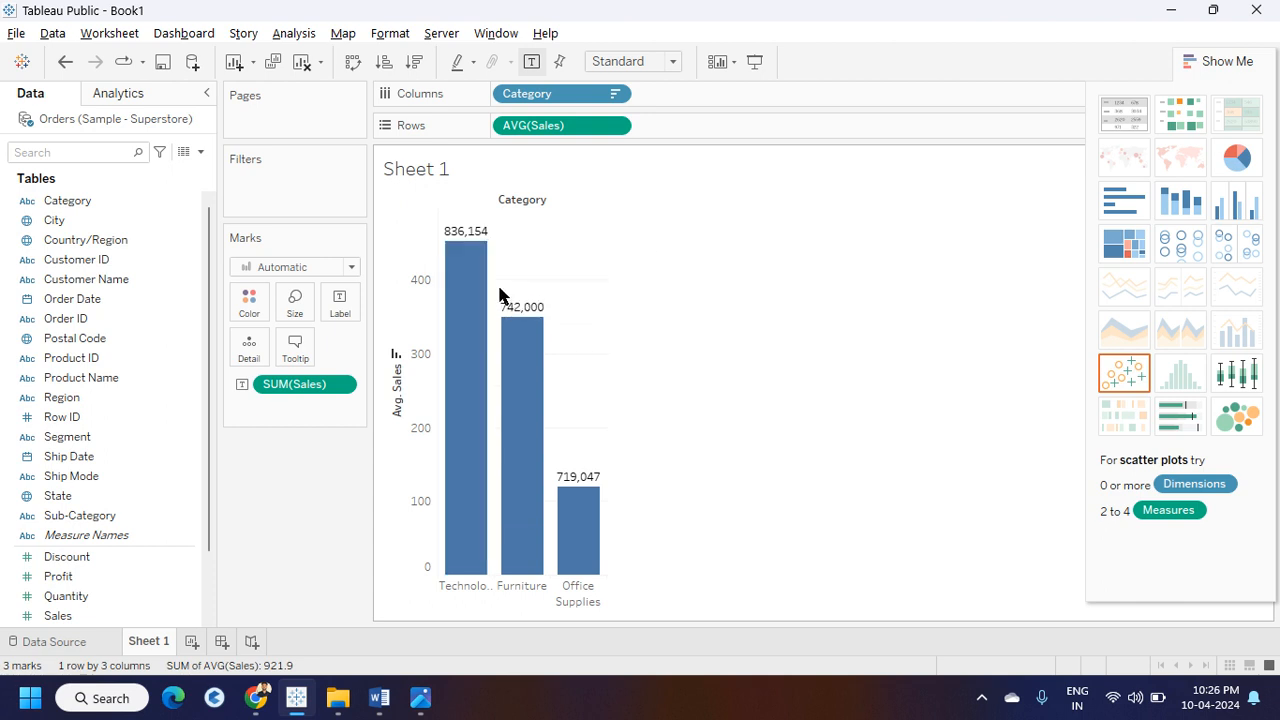
mouse_move(580, 504)
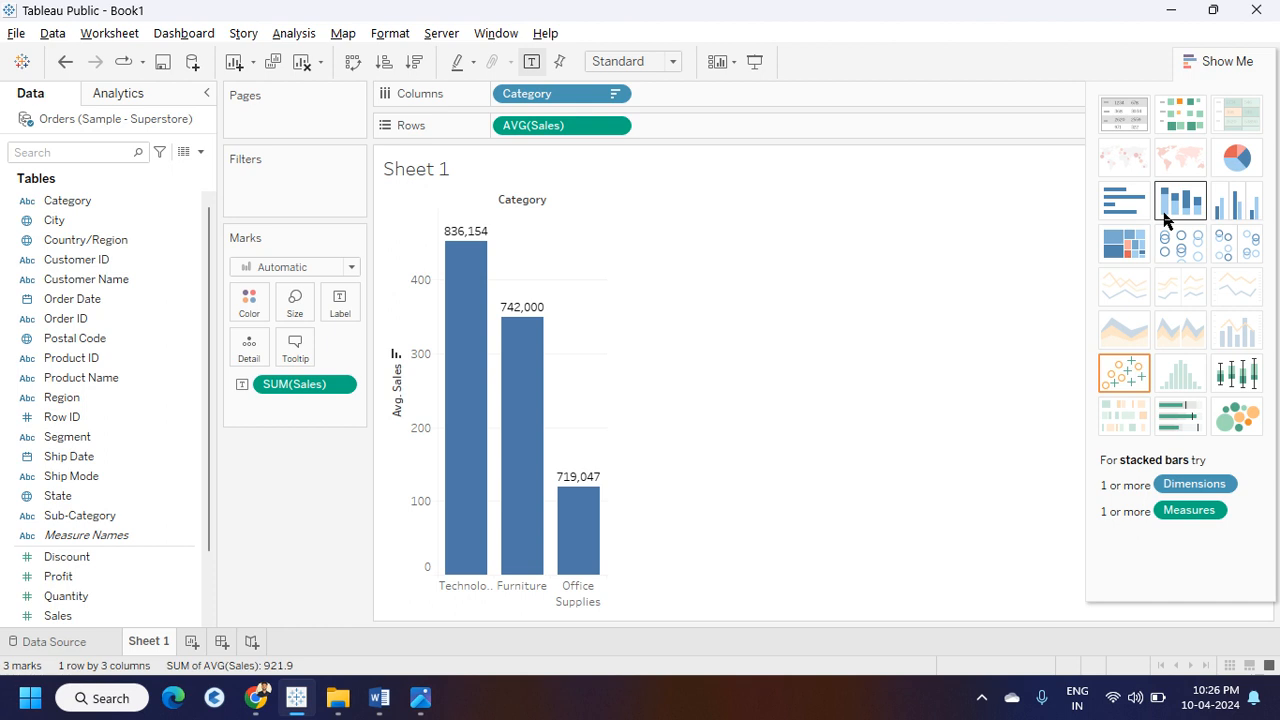
left_click(616, 125)
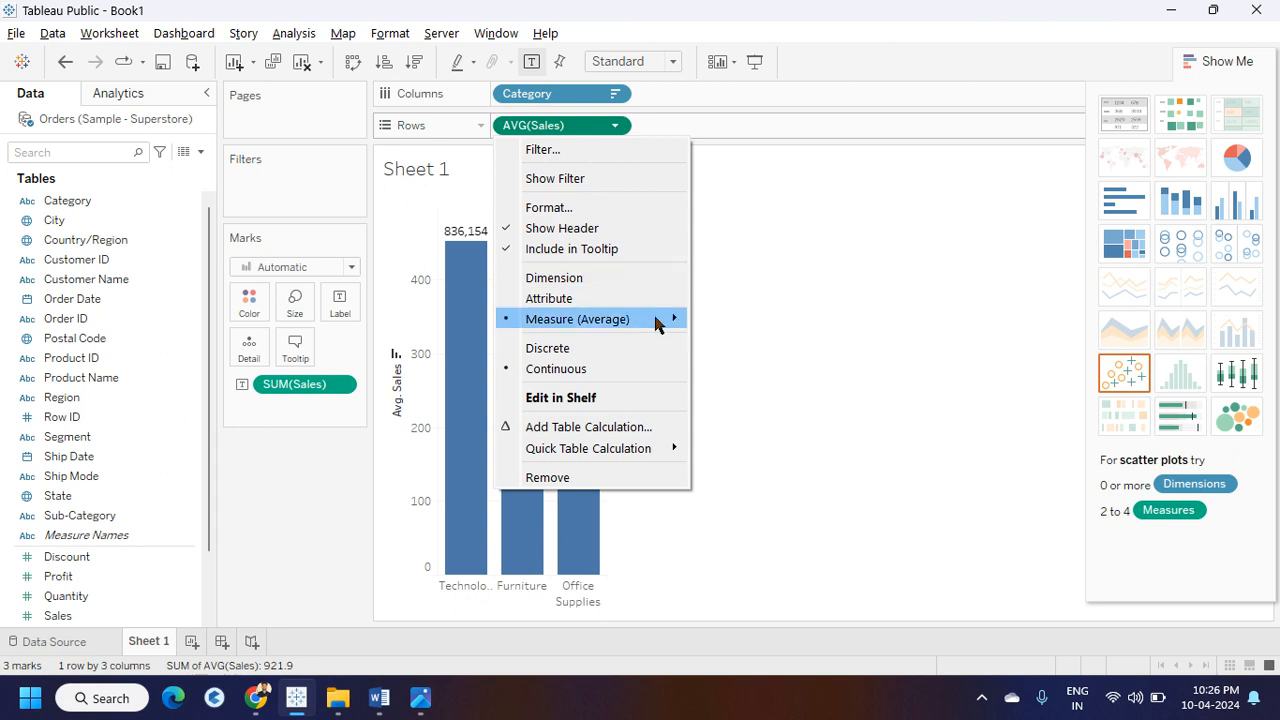
mouse_move(655, 327)
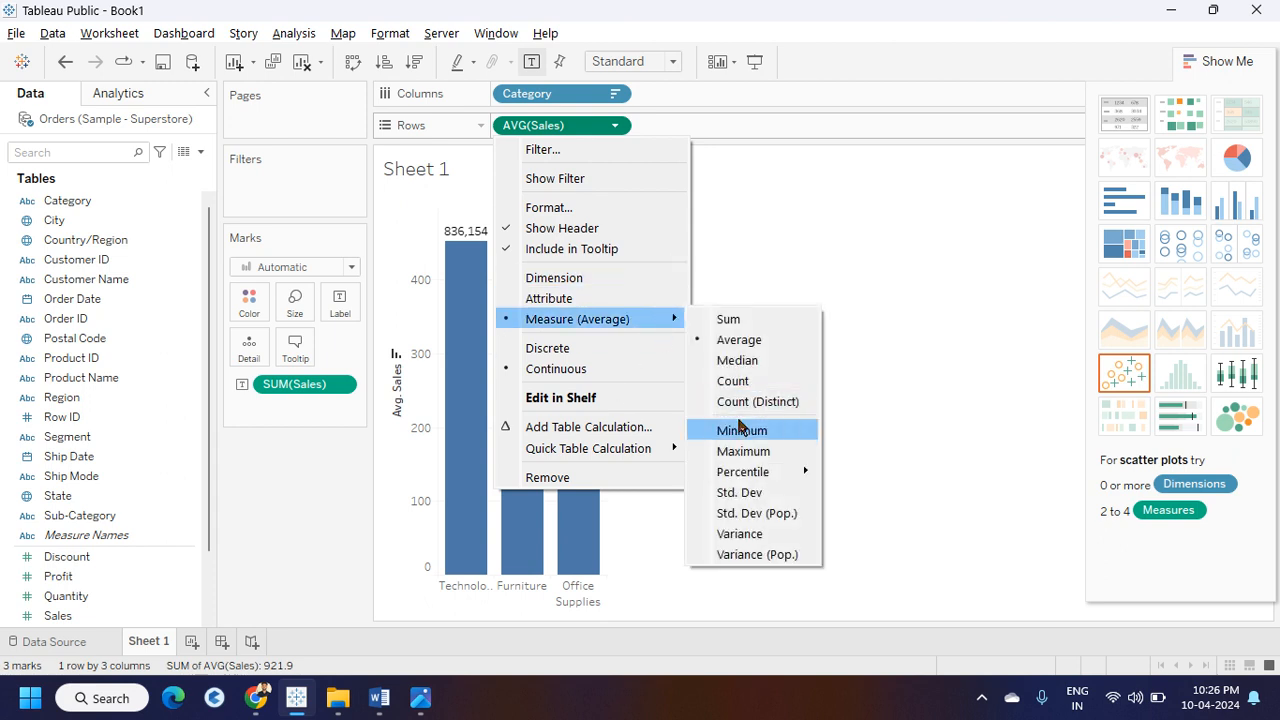
left_click(368, 540)
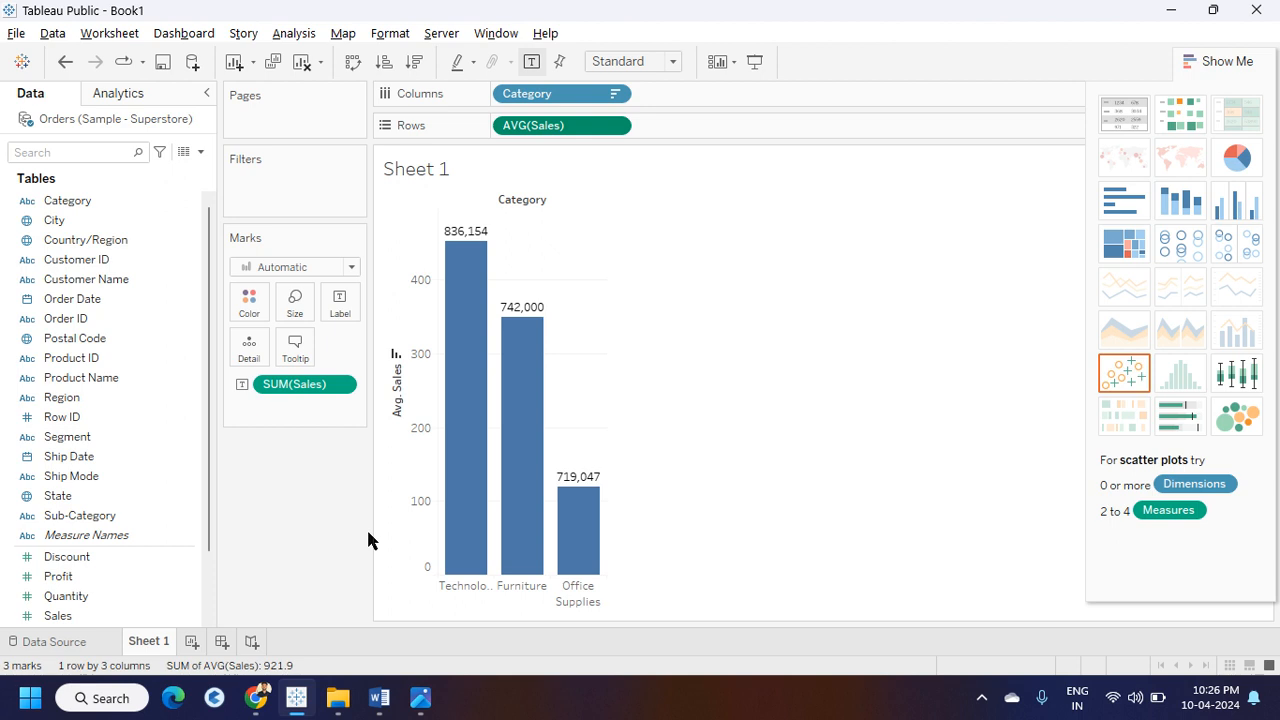